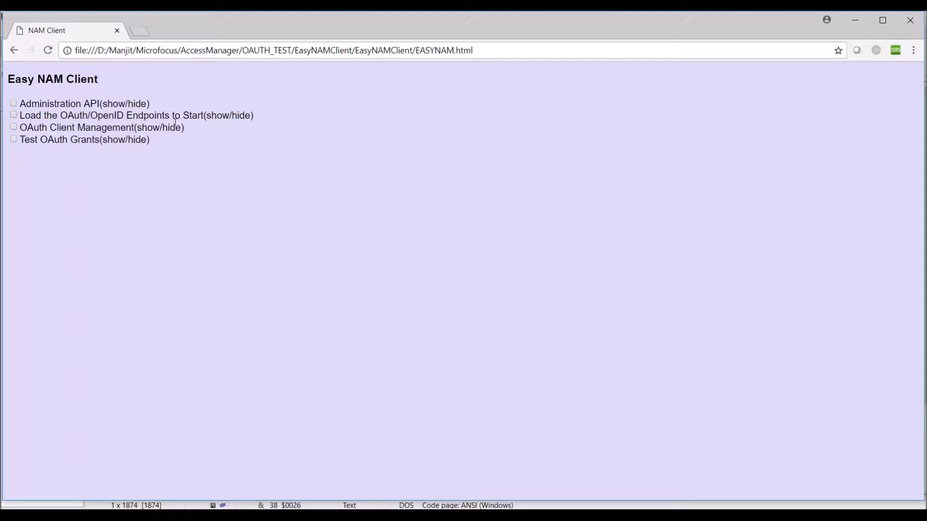
- Tick 'Load the OAuth/OpenID Endpoints to Start' to reveal the prefilled IDP URL field
click(13, 116)
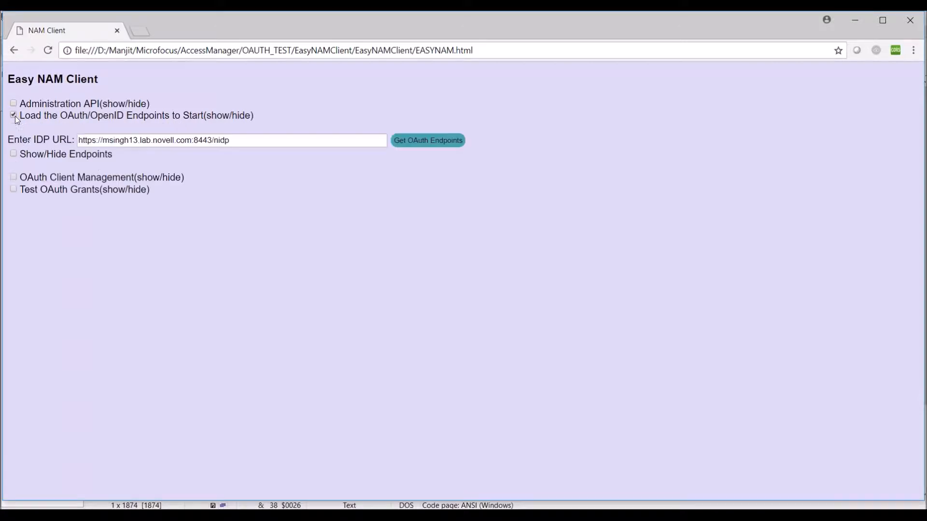
- Fetch the OAuth endpoints from the IDP URL and expand OAuth Client Management
click(424, 144)
click(14, 154)
click(14, 154)
click(14, 178)
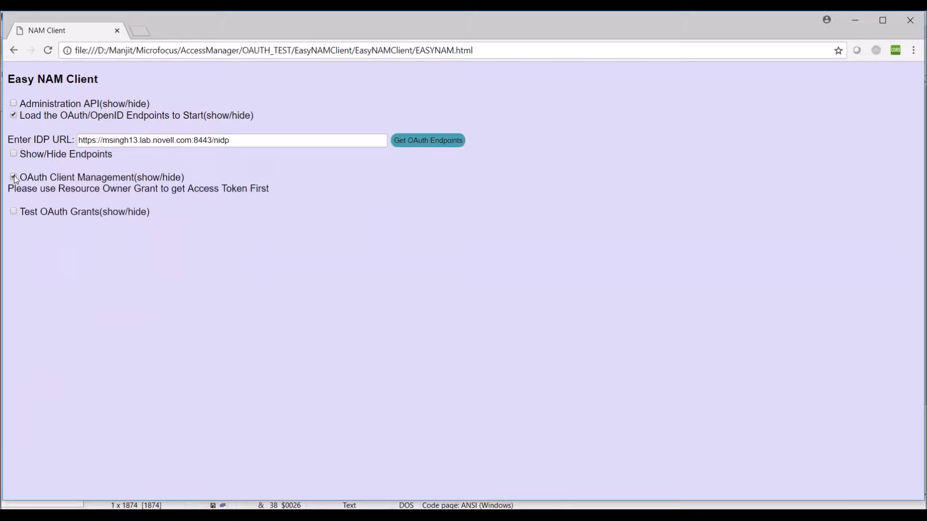
triple_click(56, 192)
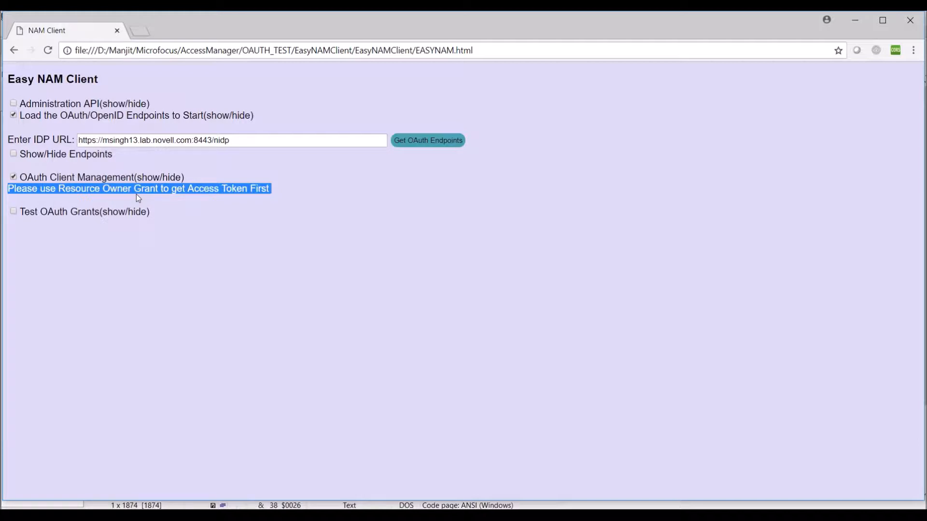
- Enable Test OAuth Grants and select the password grant type
click(14, 211)
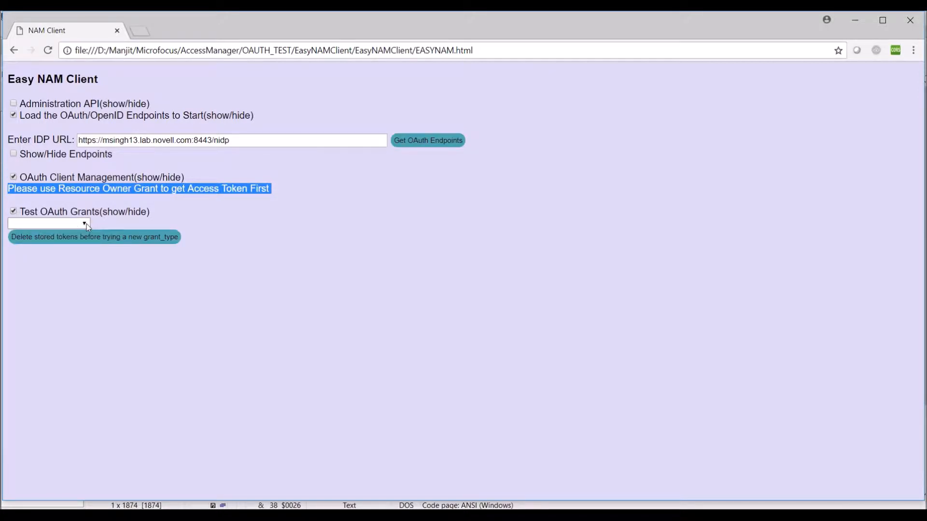
click(84, 224)
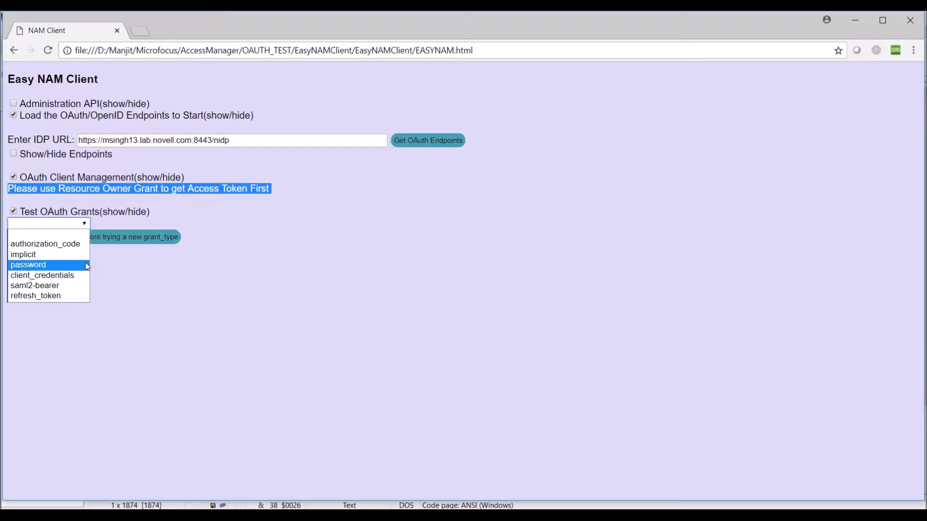
click(48, 265)
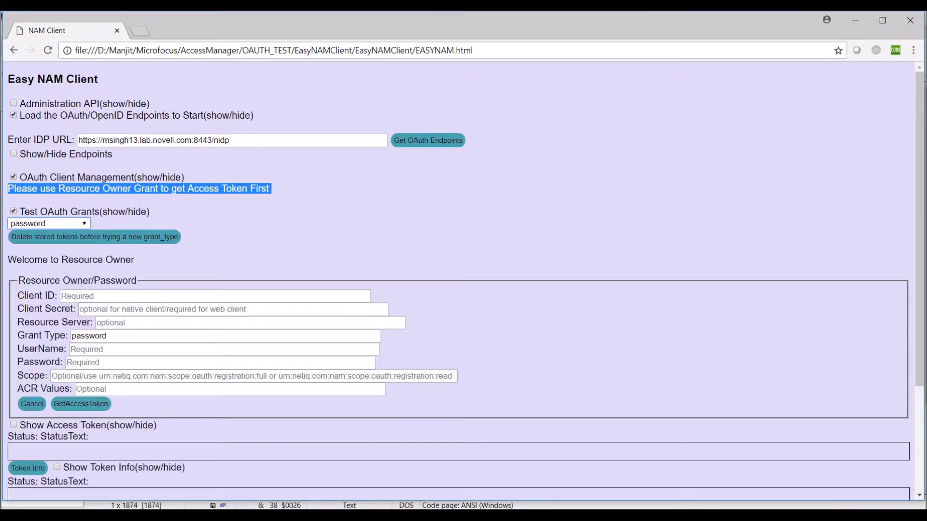
- Fill in the saved client ID and client secret, and set the resource server to Identity Provider
click(99, 296)
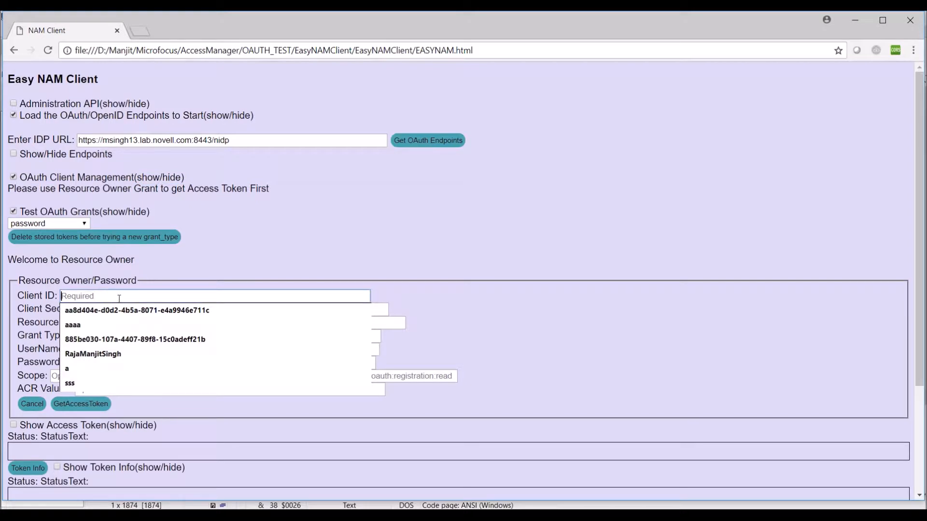
key(Down)
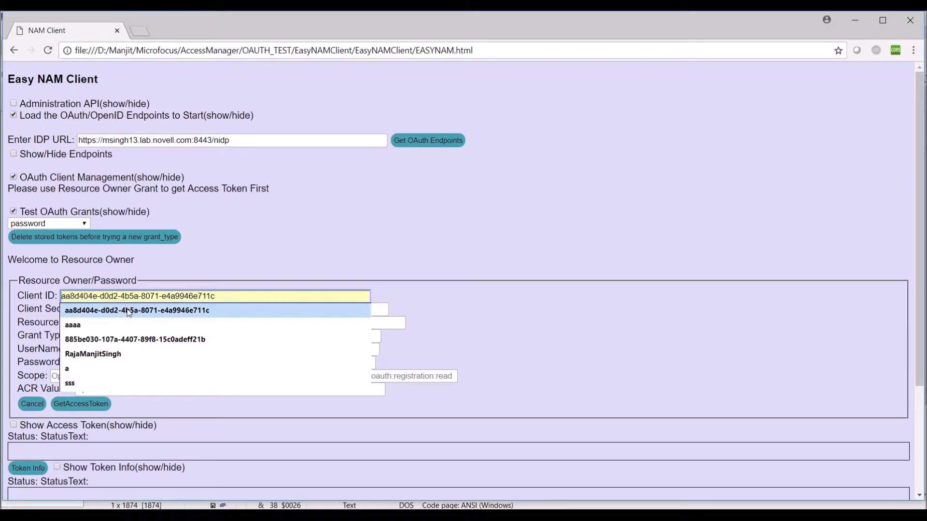
key(Return)
key(Tab)
key(Down)
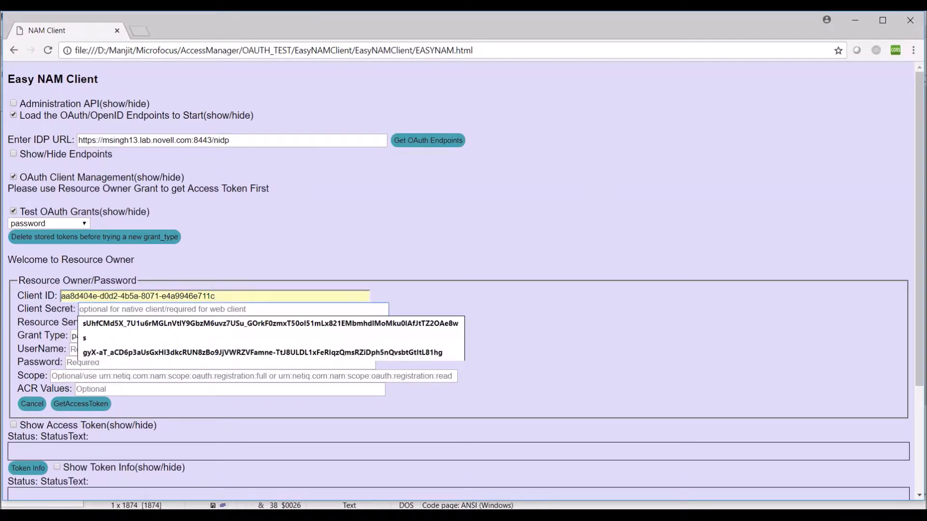
key(Down)
key(Tab)
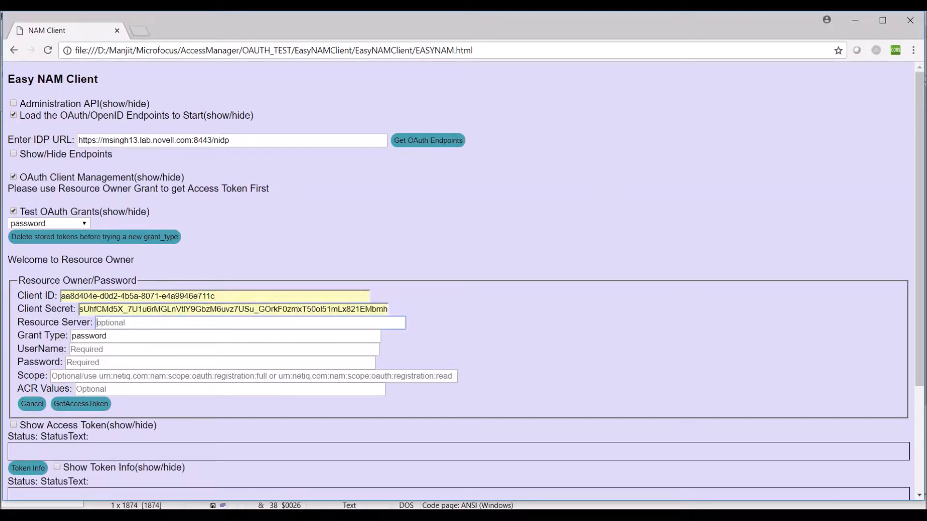
text(I)
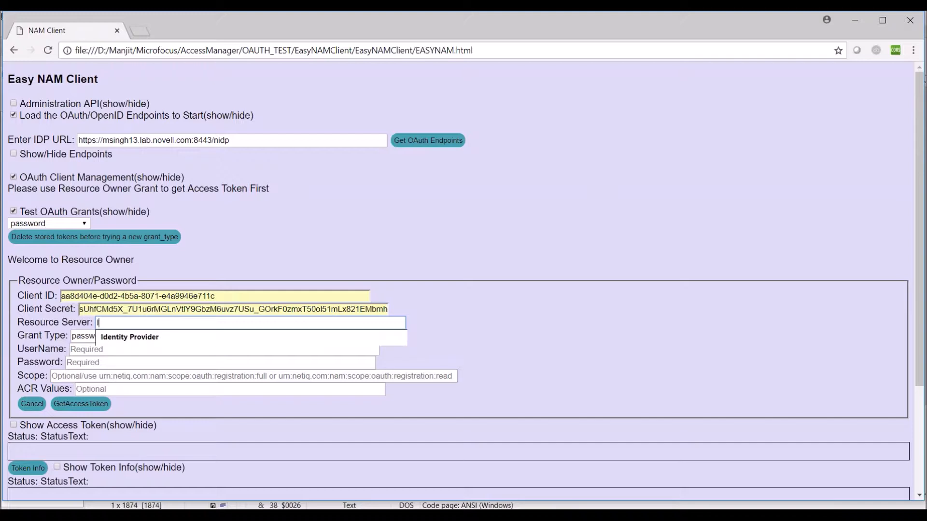
key(Down)
key(Return)
key(Tab)
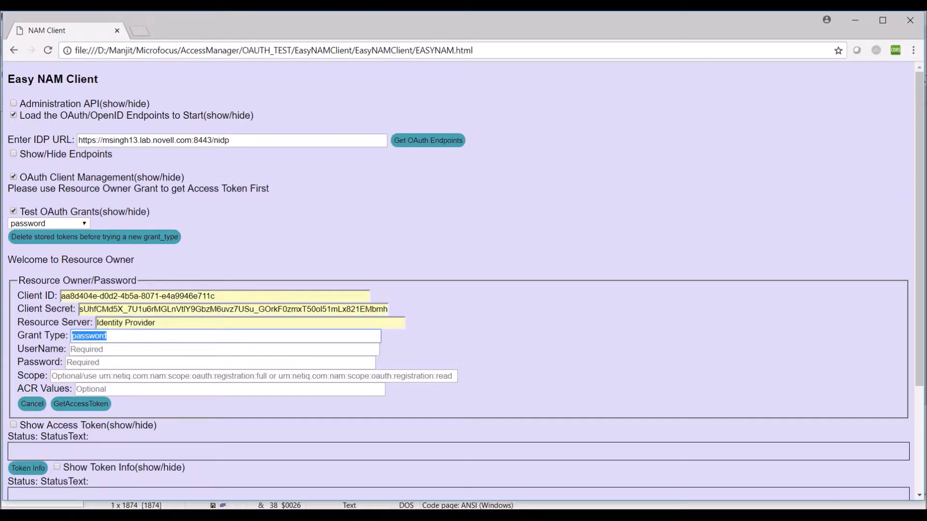
key(Tab)
- Enter the user's login name and password, and set the scope to registration:full
text(manjit)
key(Tab)
text(novell)
key(Tab)
text(u)
key(Down)
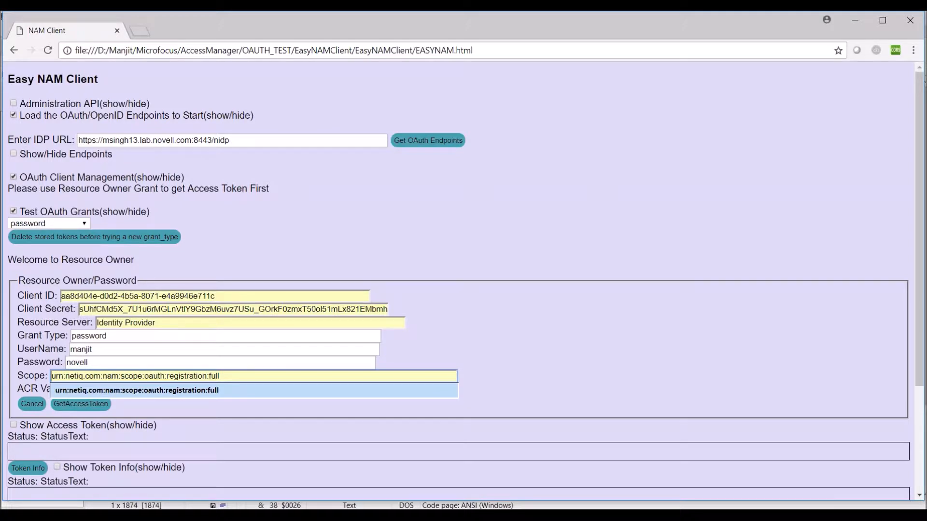
key(Escape)
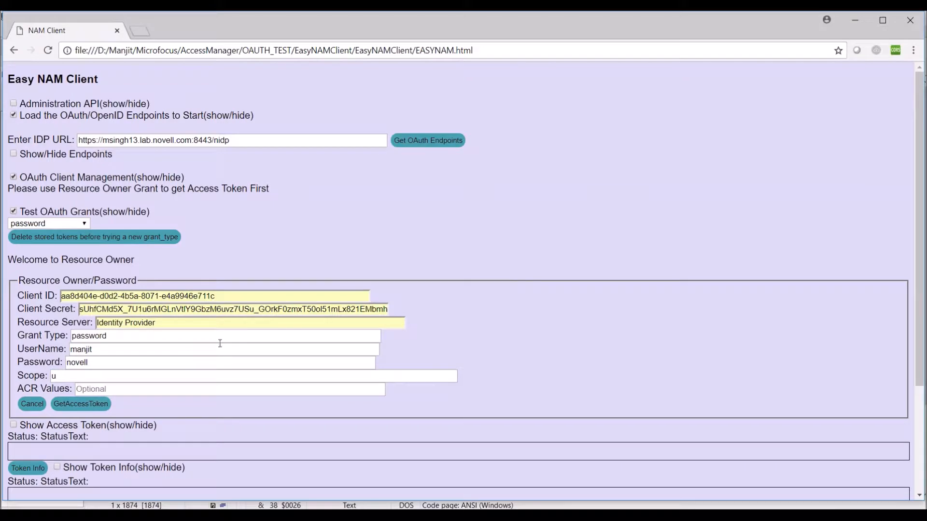
click(149, 369)
click(62, 378)
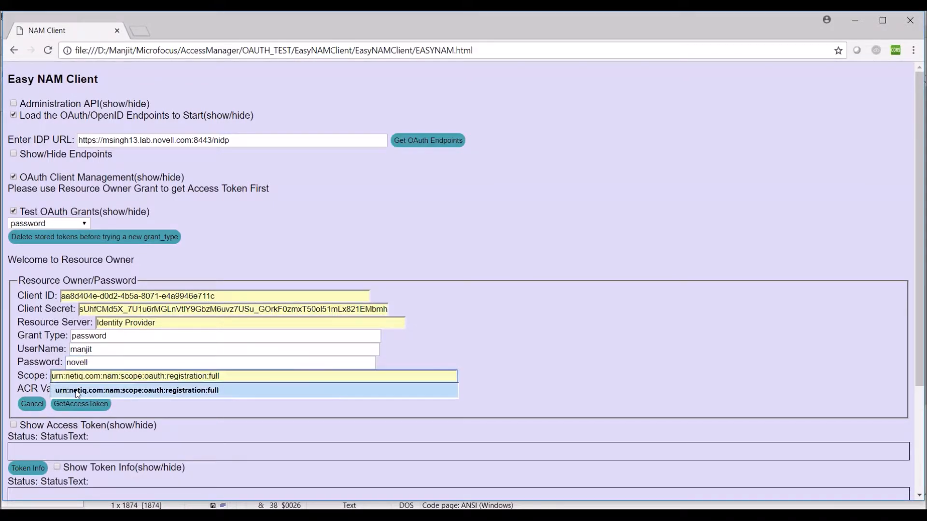
click(78, 394)
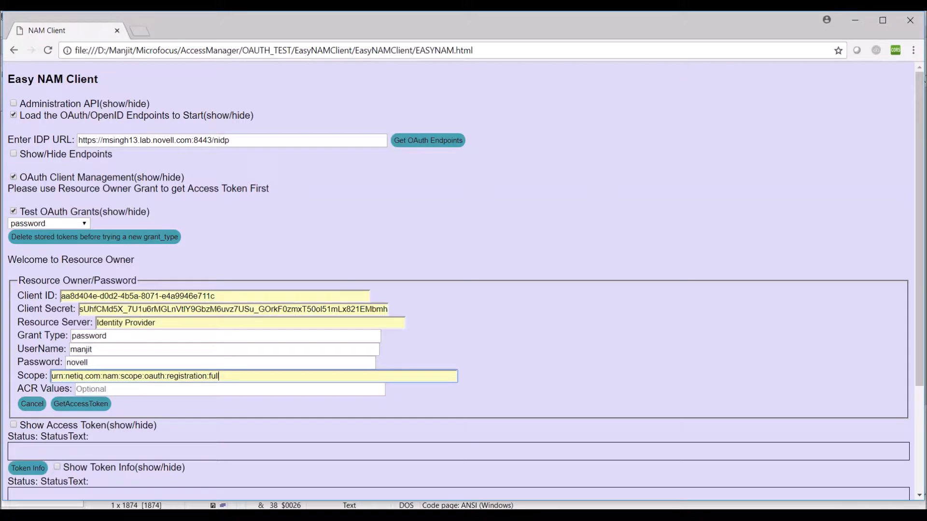
double_click(108, 349)
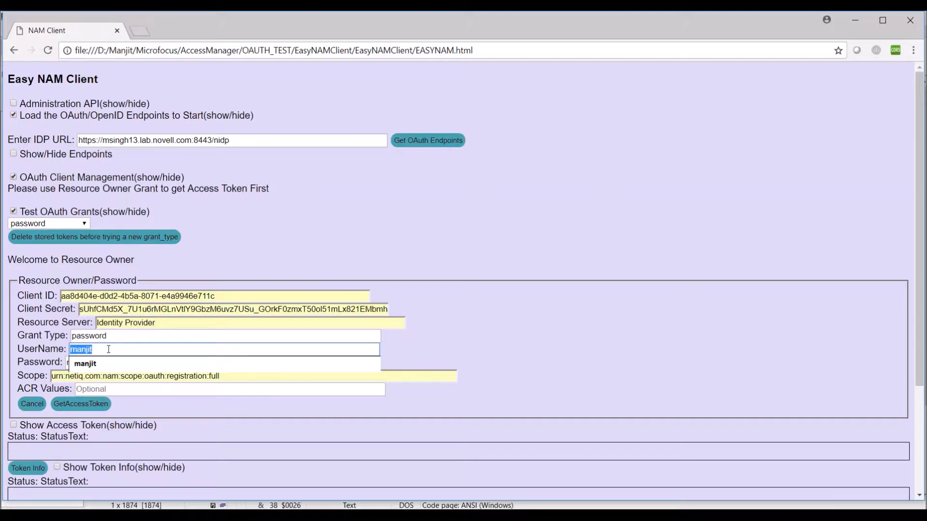
click(239, 366)
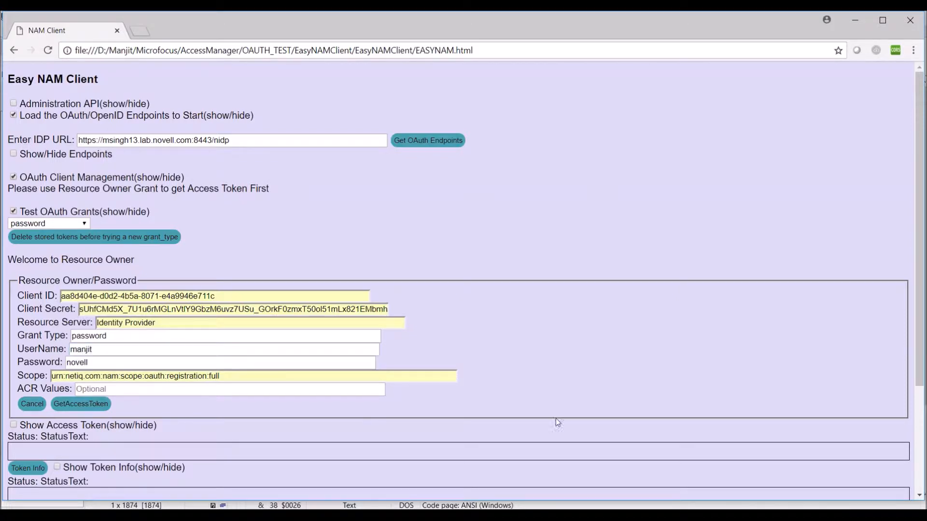
- In NetIQ Access Manager, open Rule 1 of DEBUG_IDP_CLUSTER's OAUTH2 role policy
mouse_move(433, 517)
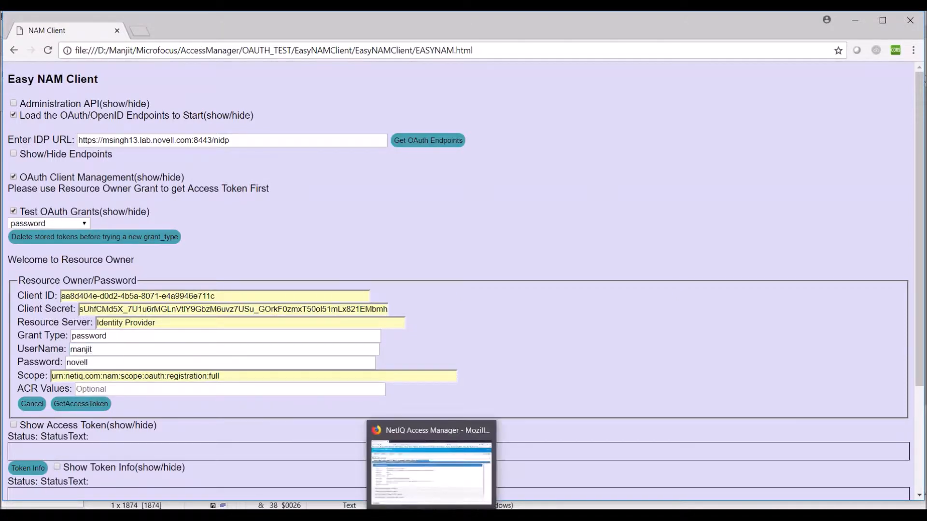
click(433, 469)
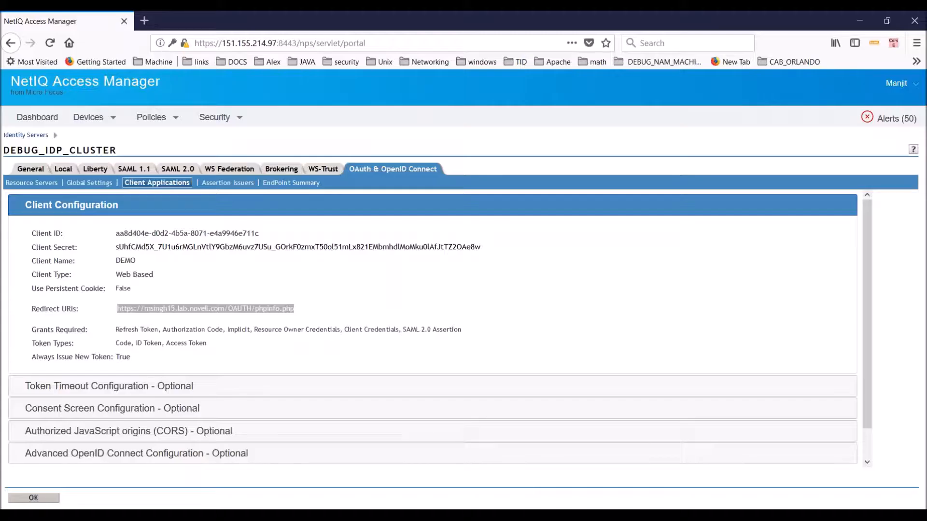
click(91, 123)
mouse_move(160, 133)
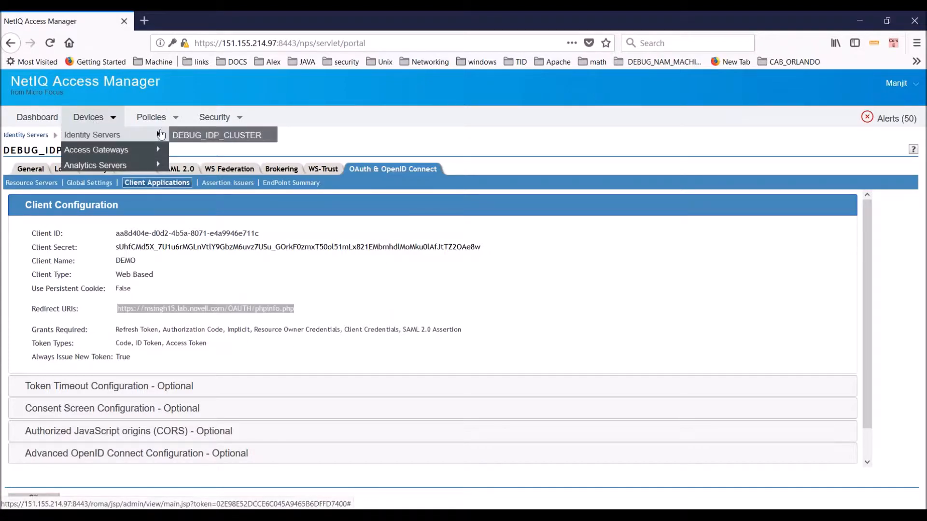
click(194, 135)
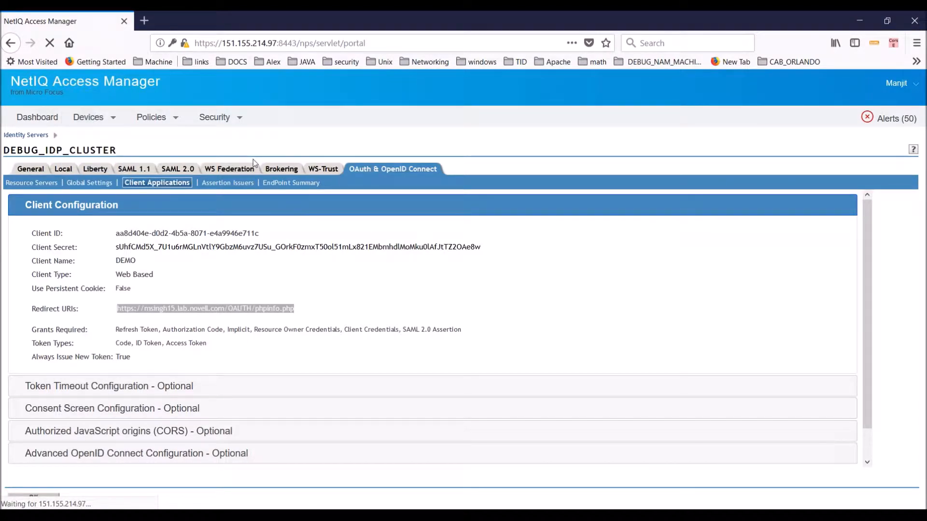
mouse_move(91, 118)
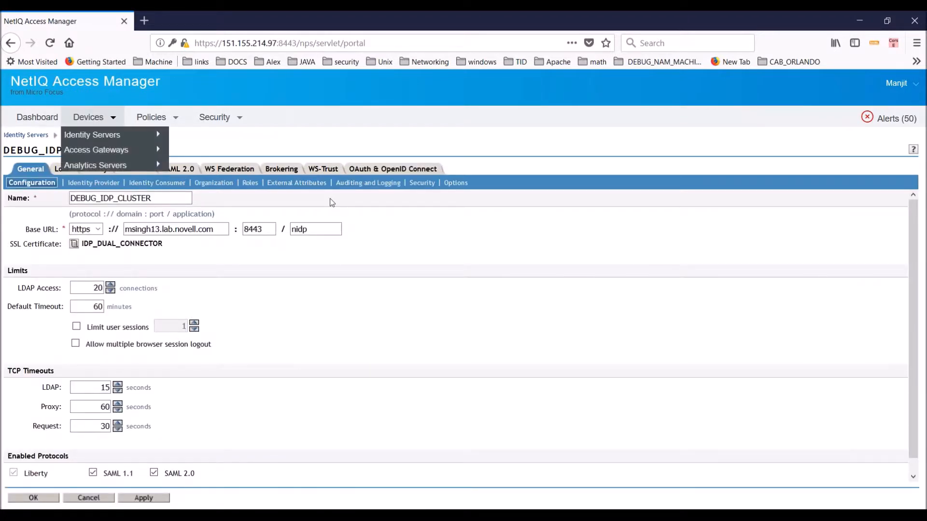
click(252, 185)
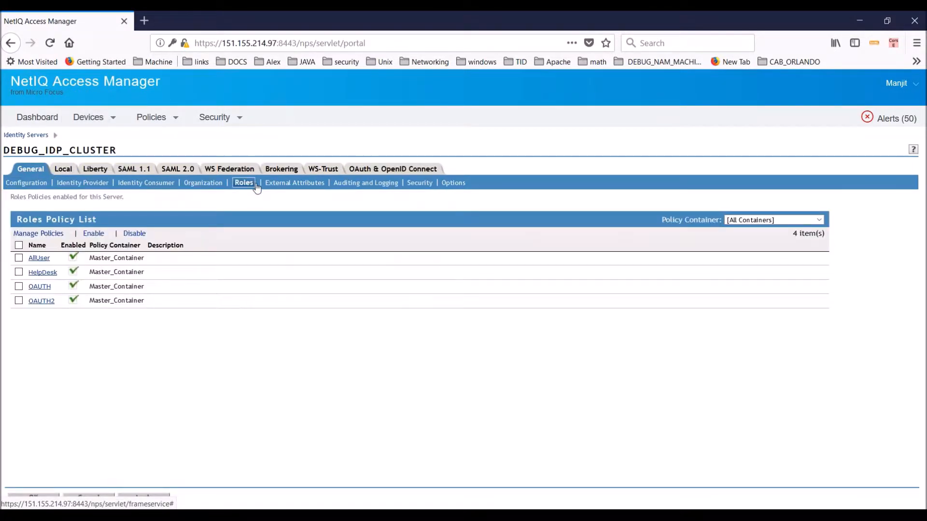
click(41, 301)
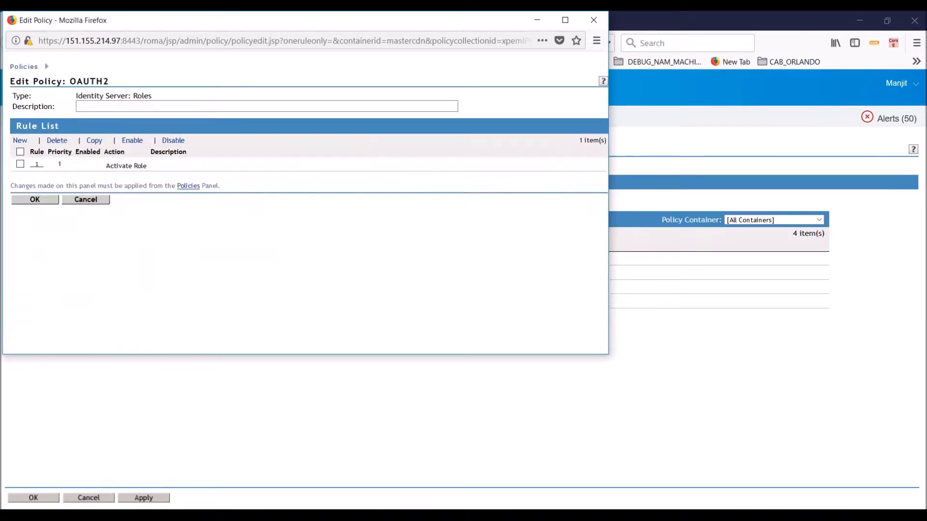
click(37, 167)
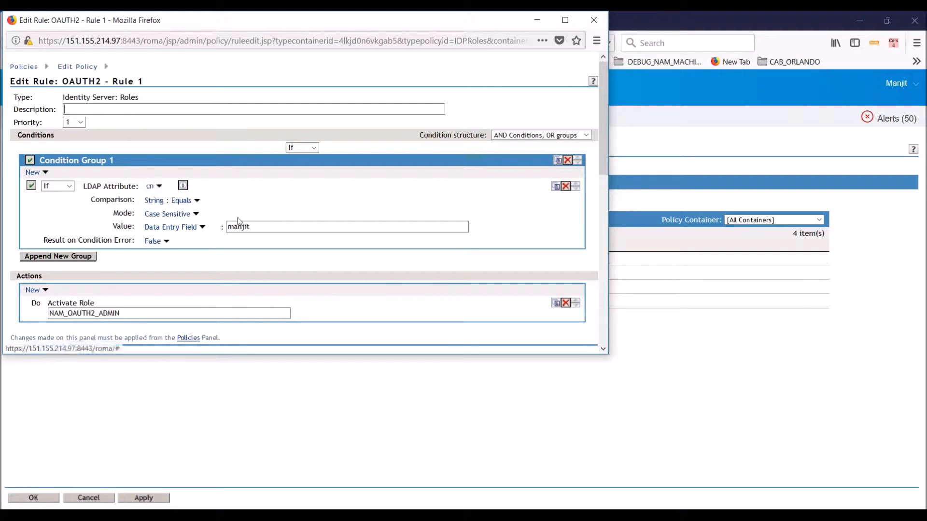
- Confirm the rule activates NAM_OAUTH2_ADMIN for the user's cn, then return to the NAM Client
double_click(258, 229)
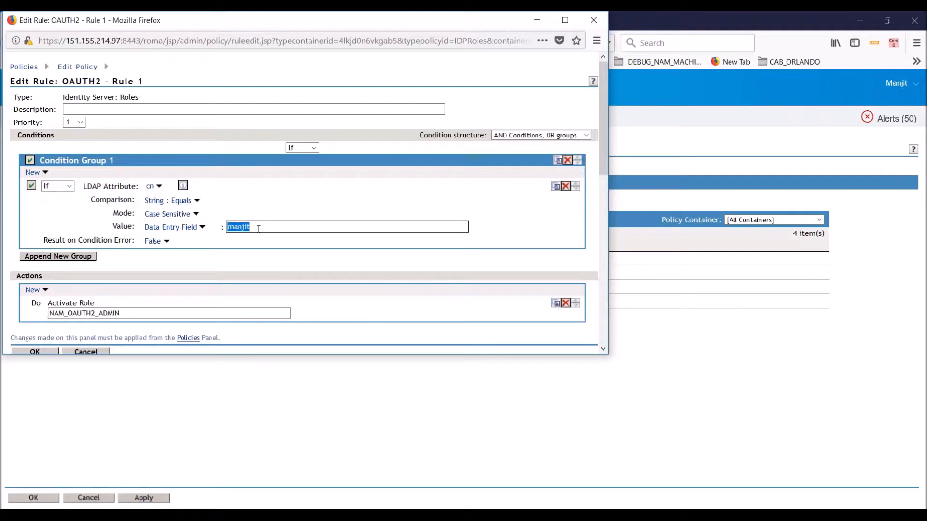
double_click(169, 313)
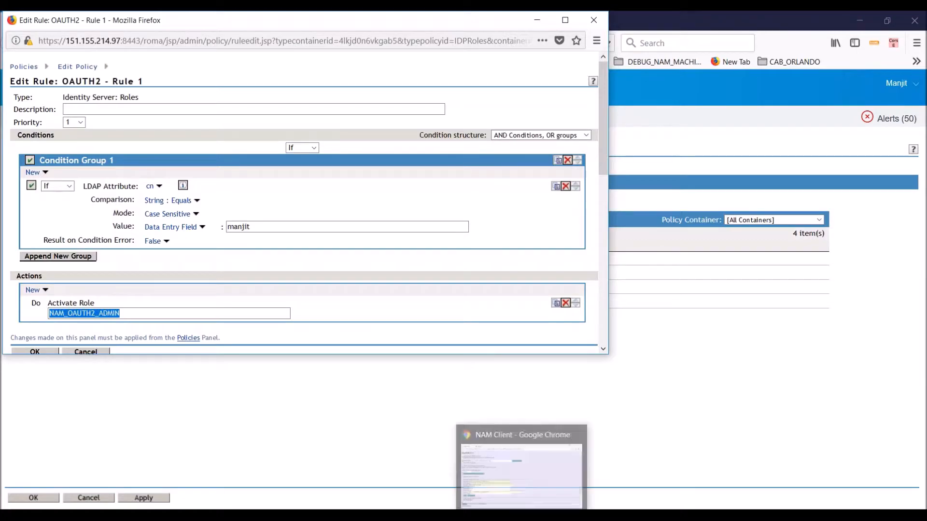
click(522, 515)
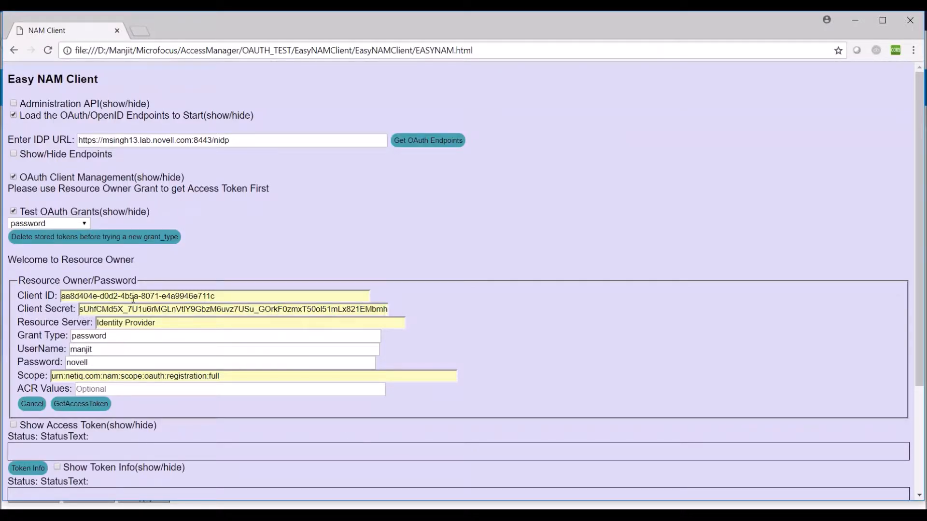
- Request an access token using the password grant
click(81, 406)
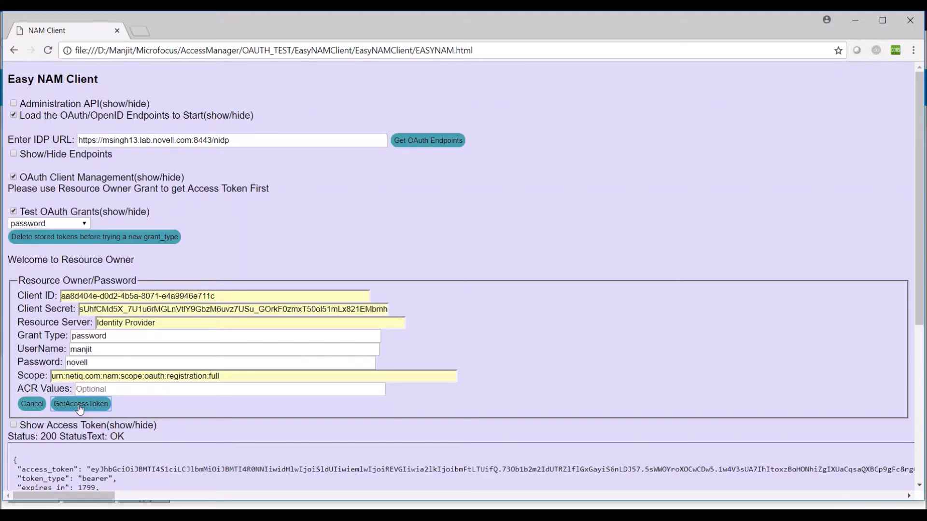
click(920, 486)
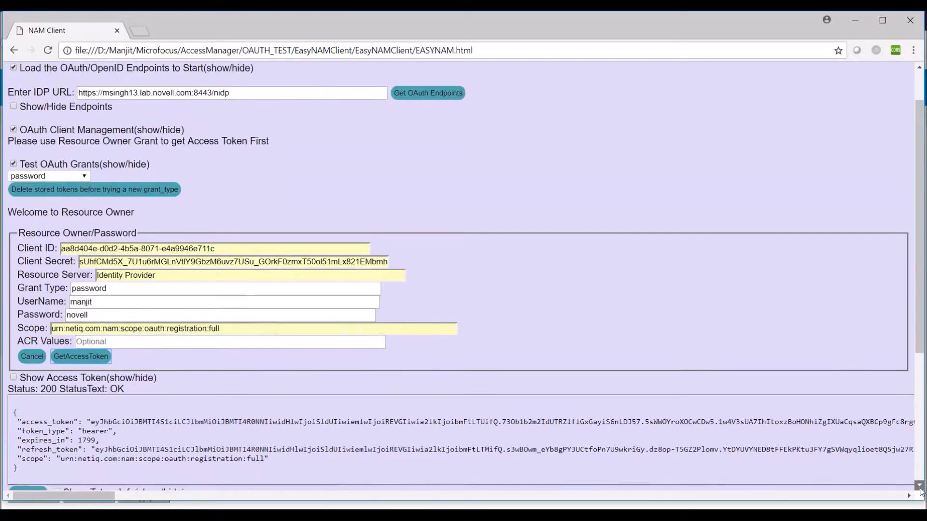
click(919, 485)
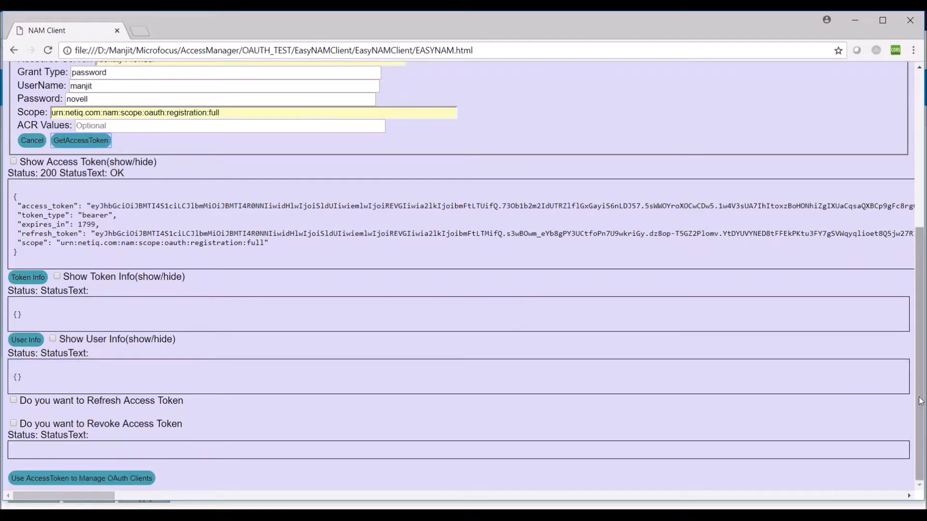
scroll(921, 400, up, 4)
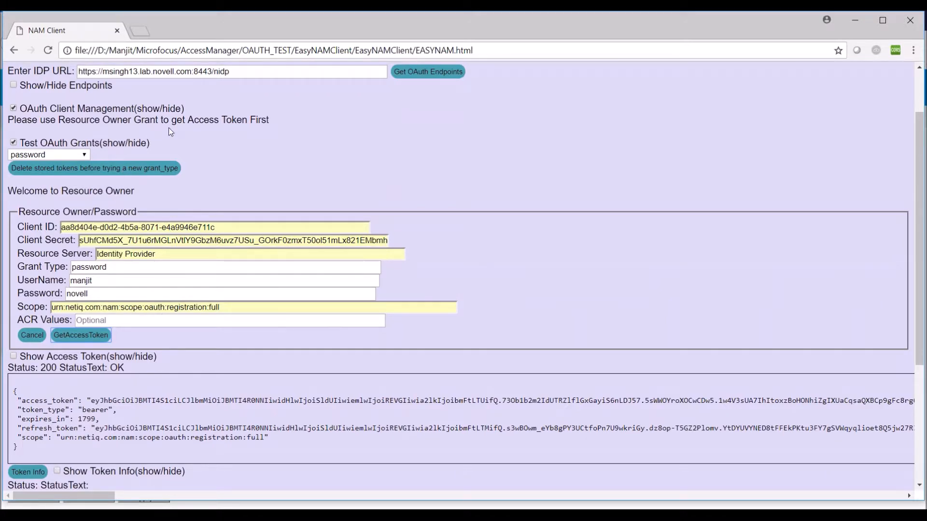
drag(921, 211, 897, 421)
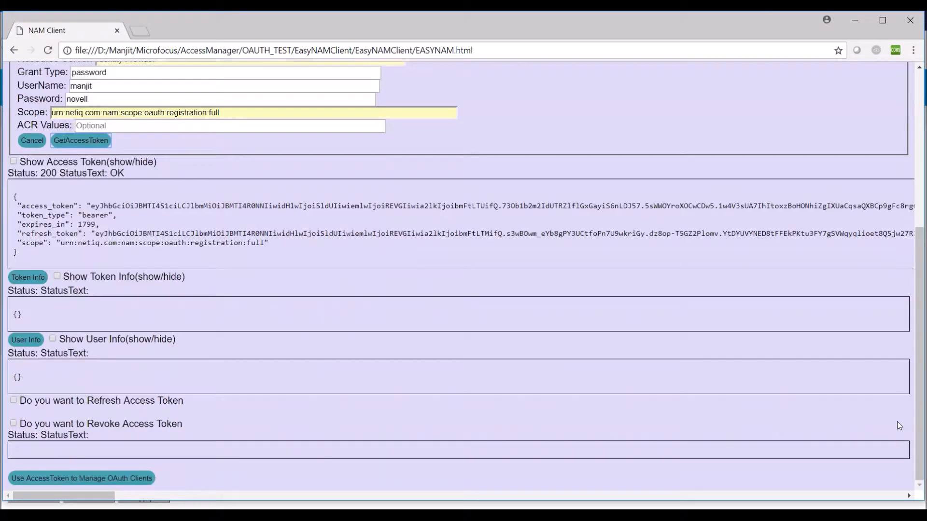
- Apply the new token to OAuth client management and collapse the Test OAuth Grants section
click(120, 479)
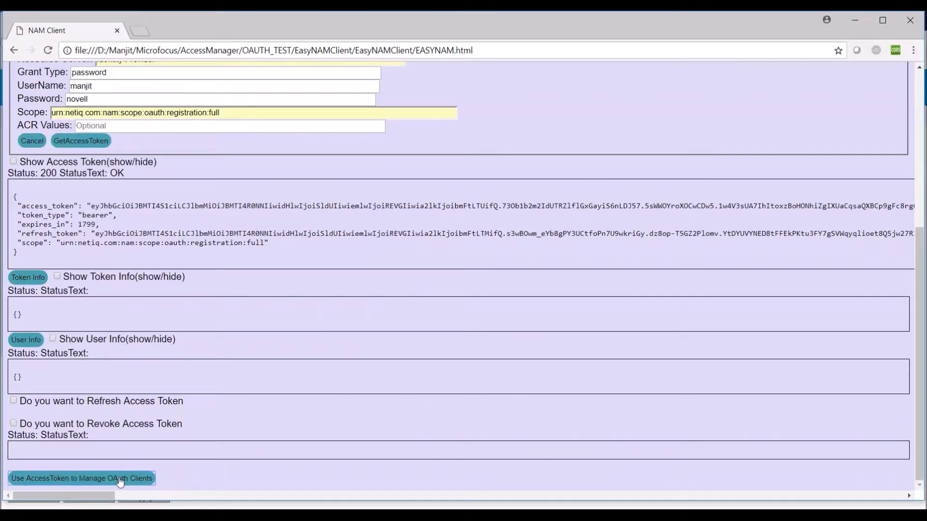
drag(921, 313, 921, 208)
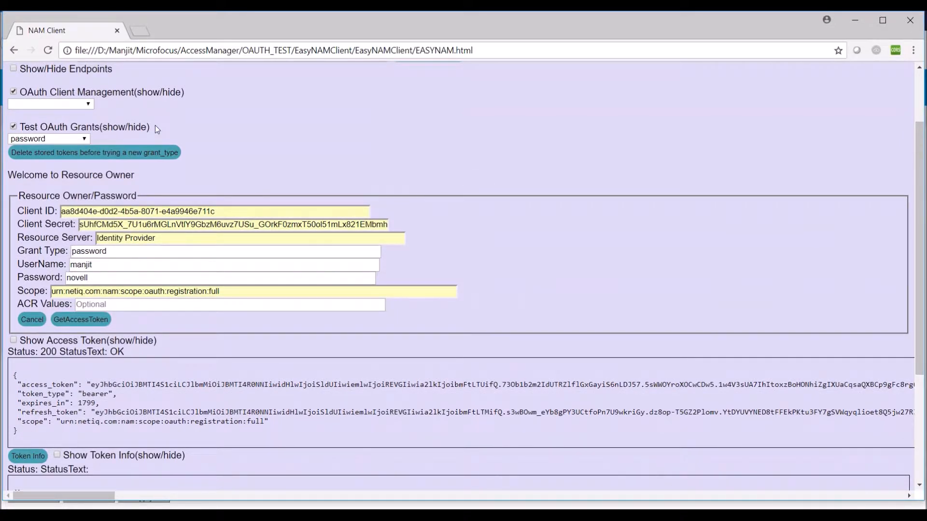
click(89, 105)
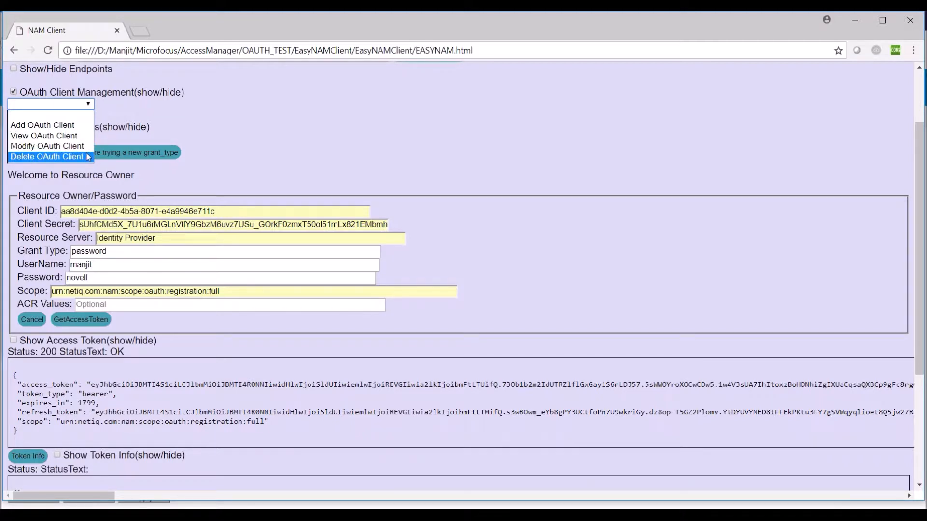
click(237, 150)
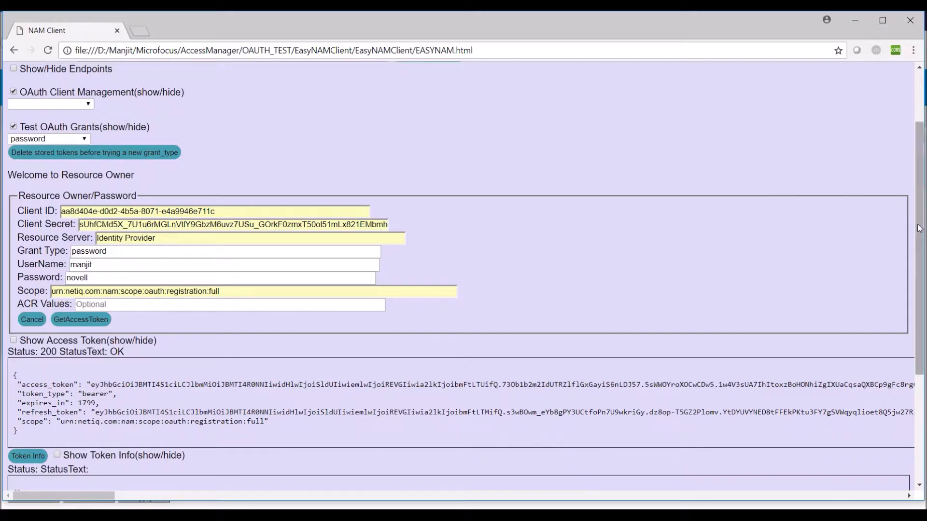
drag(920, 217, 920, 164)
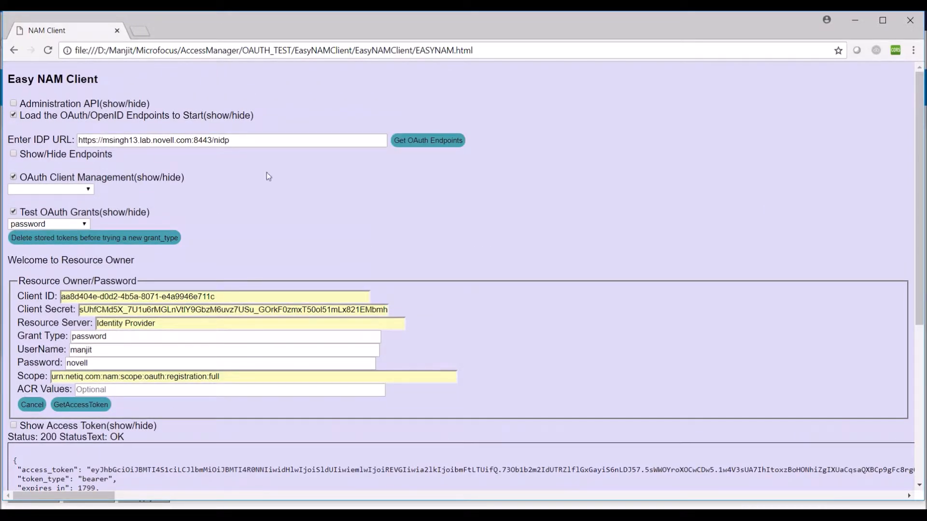
click(13, 212)
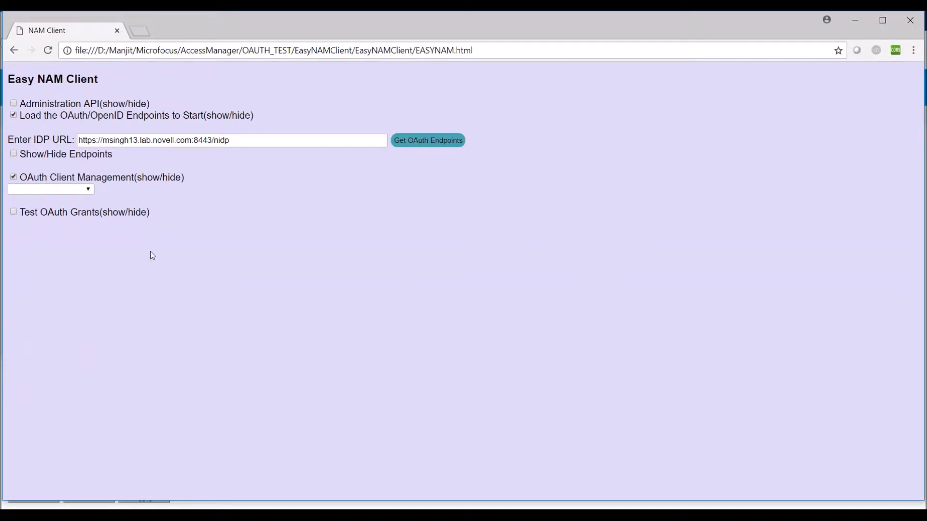
click(88, 190)
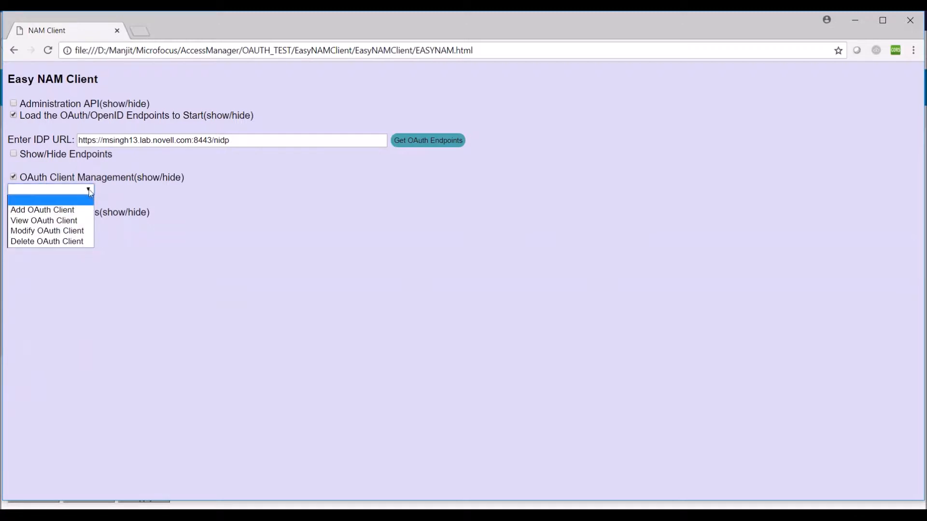
- Choose View OAuth Client, autofill the saved client ID, and fetch its JSON details
click(85, 221)
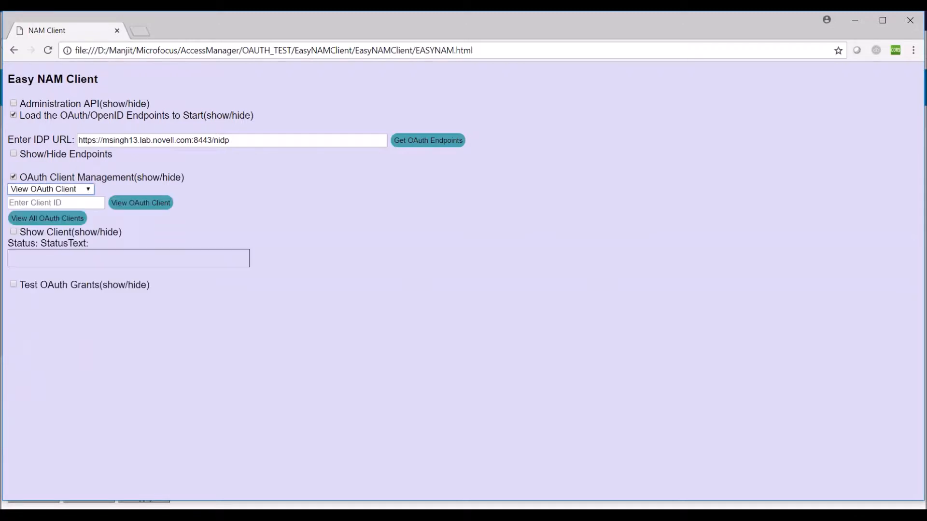
click(76, 203)
click(261, 209)
click(81, 205)
key(Down)
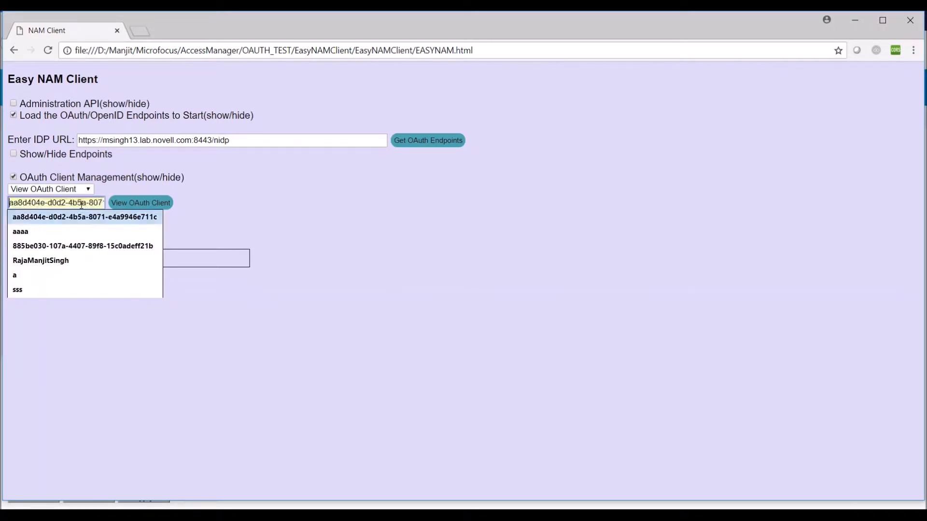
key(Tab)
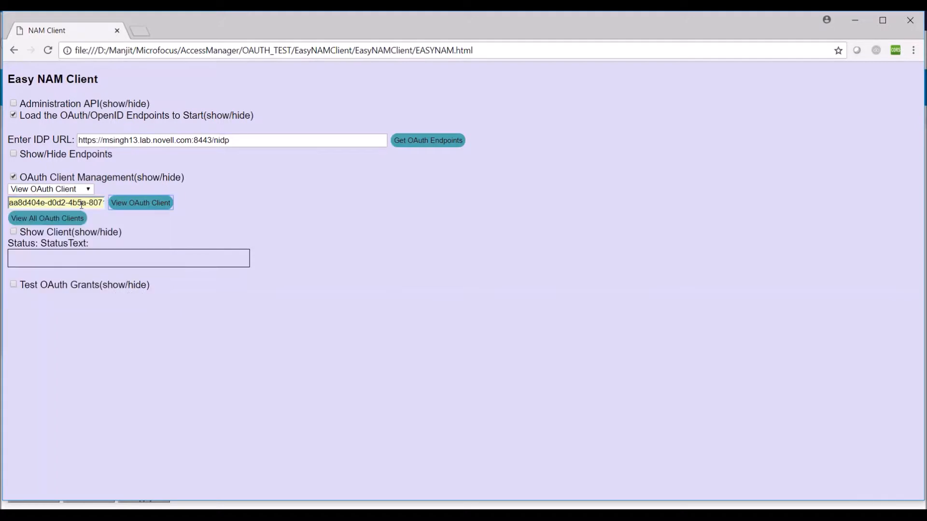
click(147, 207)
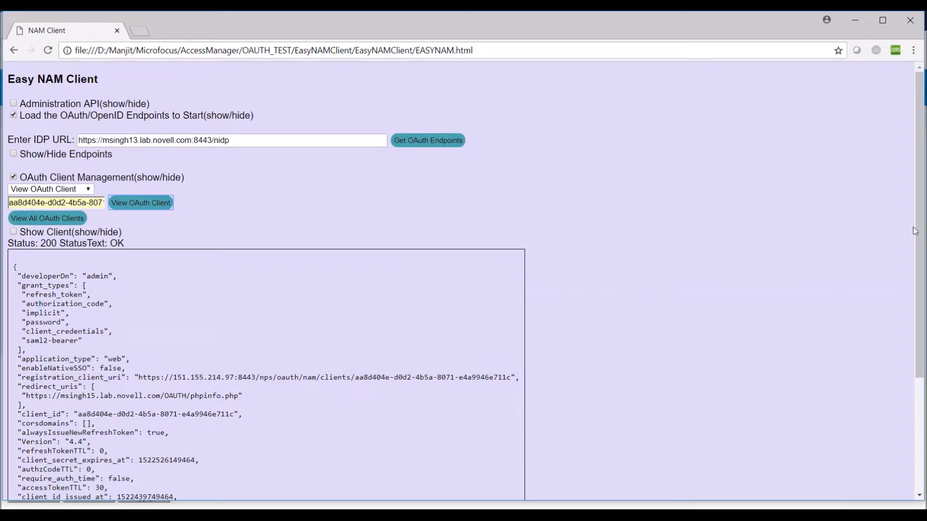
drag(916, 232, 922, 317)
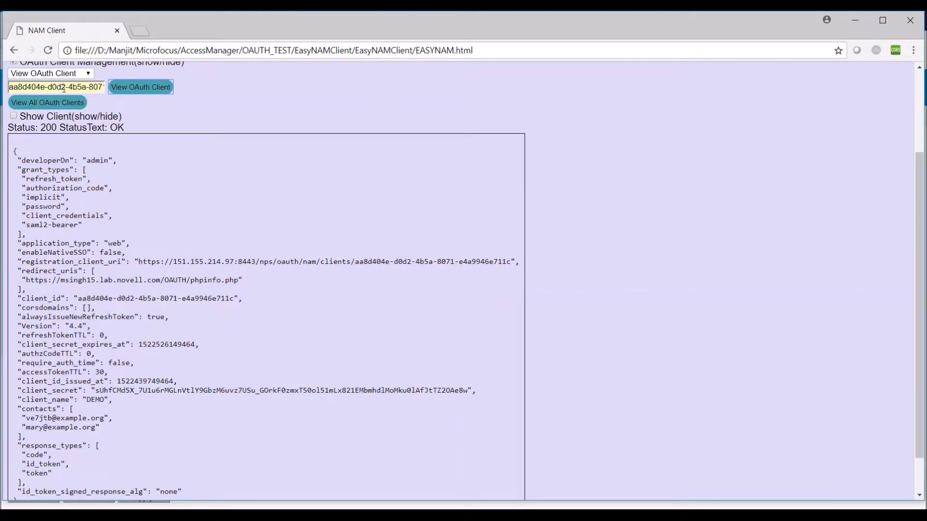
double_click(62, 88)
key(ctrl+a)
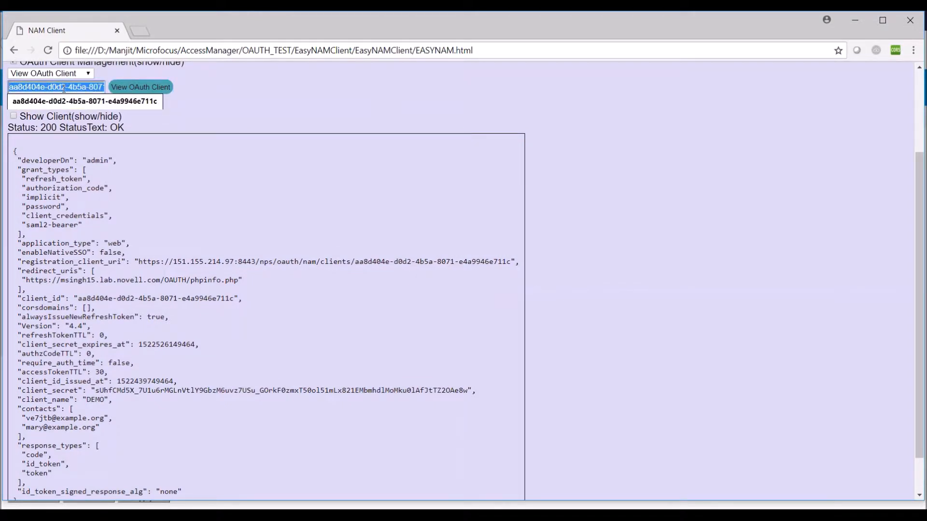
click(242, 100)
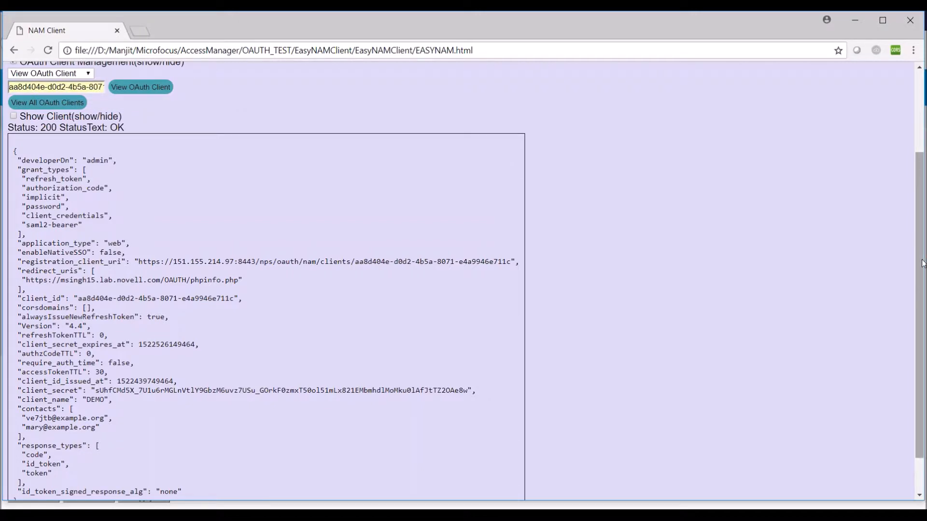
drag(922, 260, 922, 227)
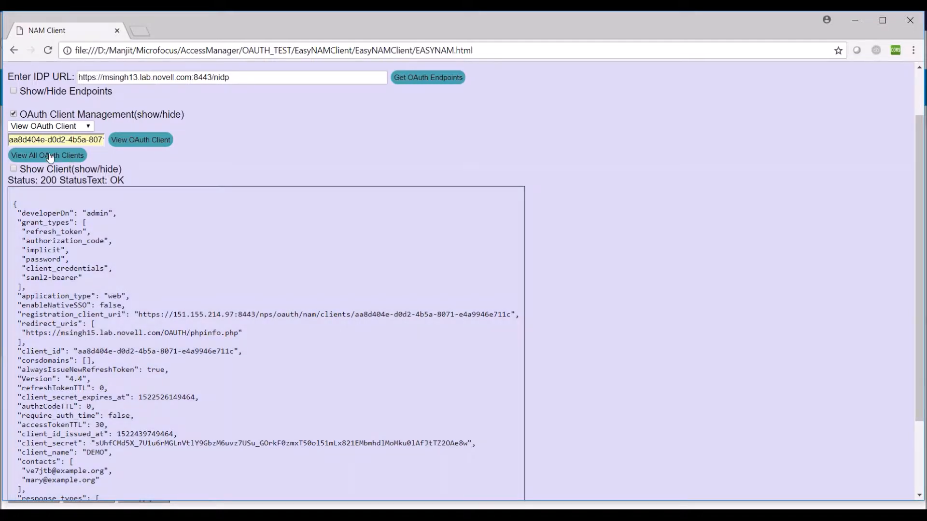
- Run View All OAuth Clients, scroll to HelloWorld, then hide the client output panel
click(50, 155)
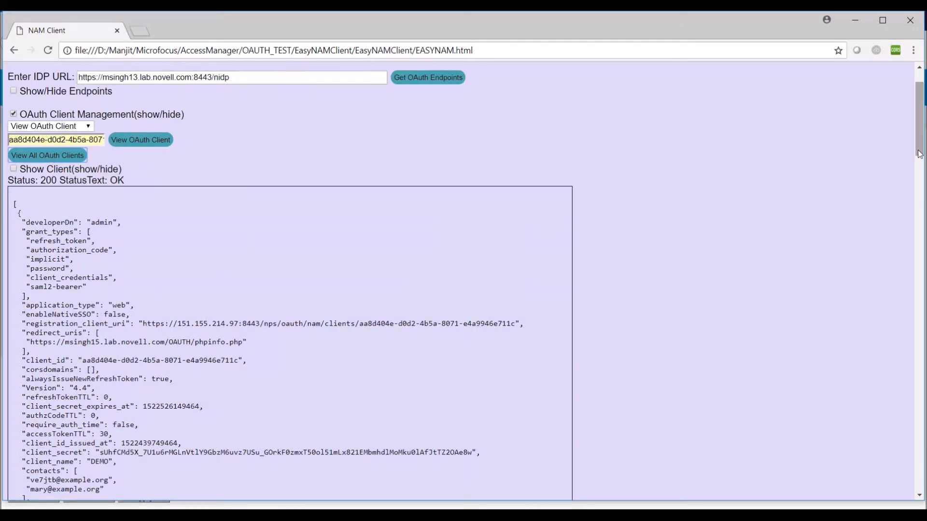
drag(919, 152, 868, 152)
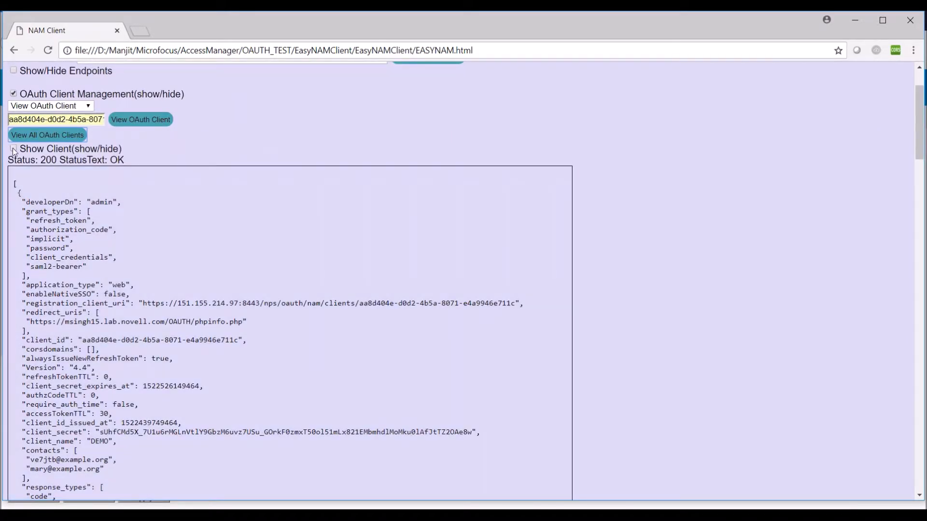
click(13, 149)
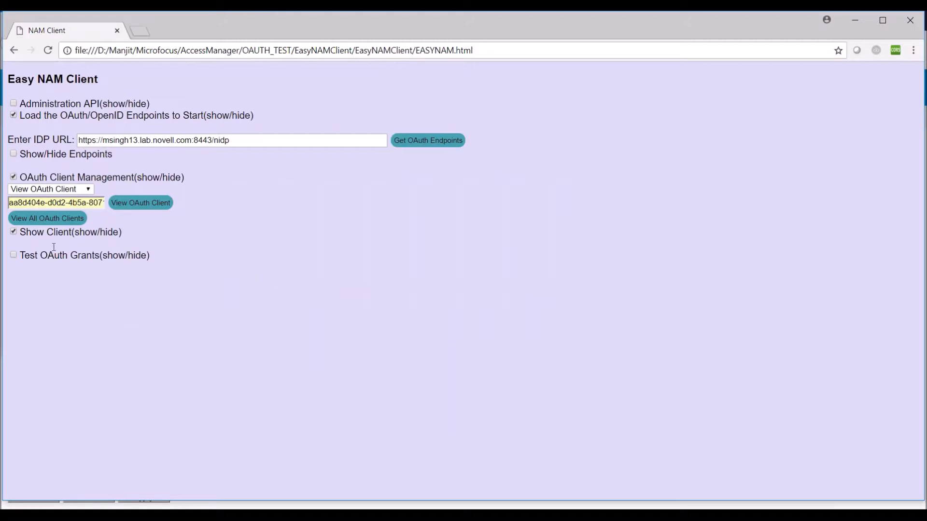
- Toggle the client output panel and clear the selection in the Client ID field
click(15, 231)
click(14, 231)
double_click(99, 203)
drag(99, 202, 145, 205)
click(279, 267)
- Switch to Modify OAuth Client with an empty Client ID and reopen the operations list
click(89, 189)
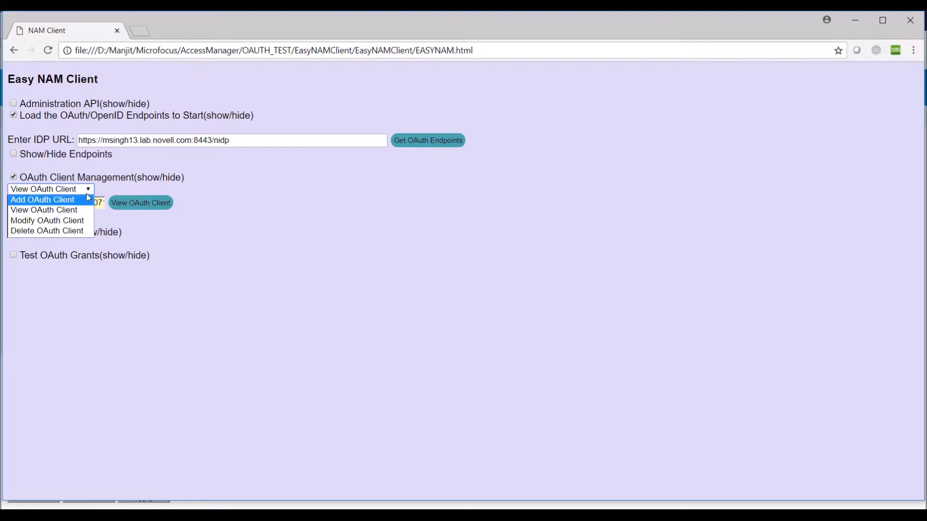
click(88, 222)
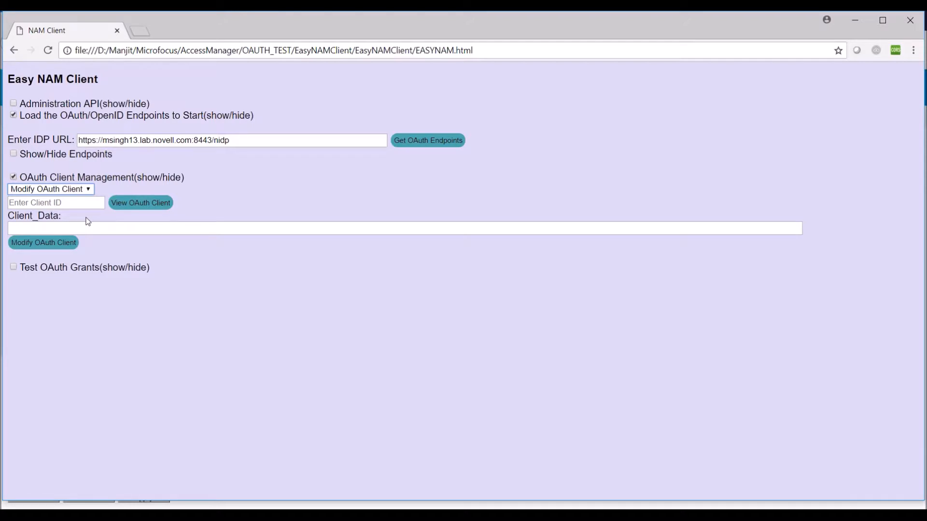
click(81, 205)
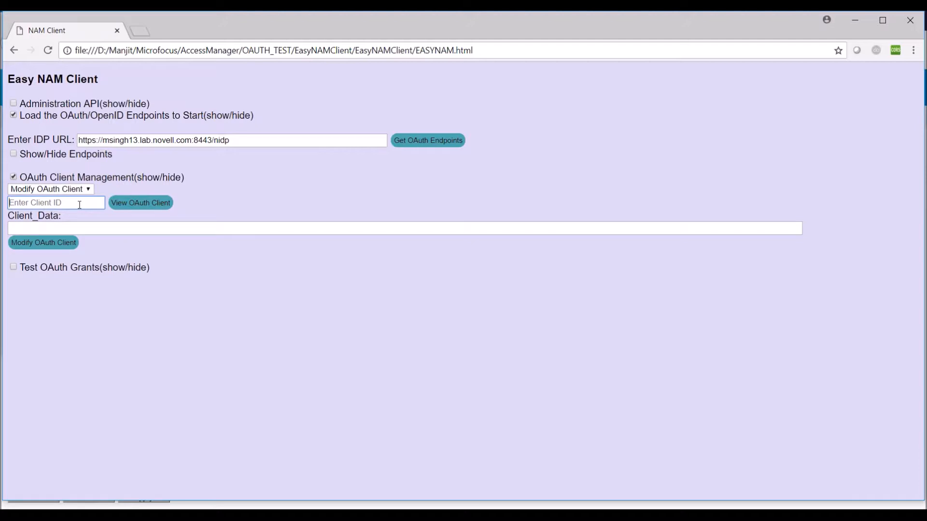
text(a)
key(BackSpace)
key(alt+Tab)
key(alt+Tab)
click(89, 189)
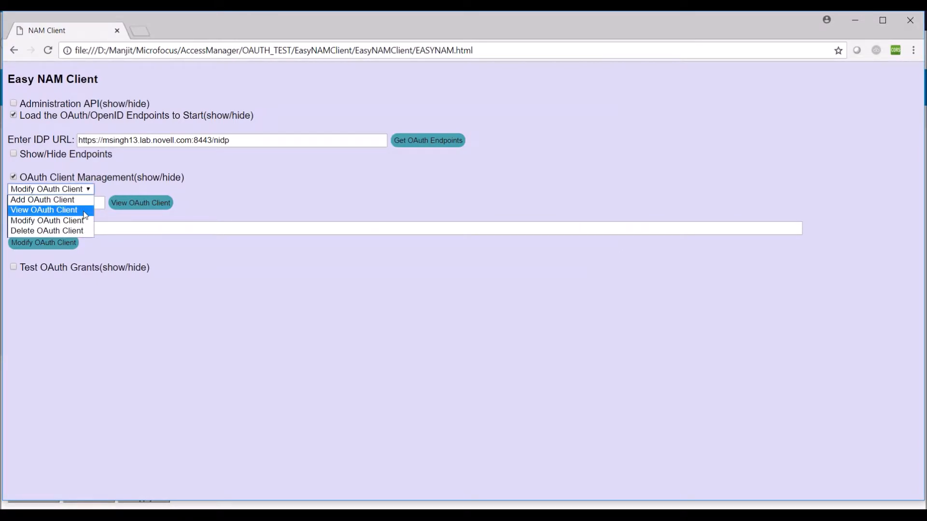
- Copy HelloWorld's client_id from the full client list, then switch back to Modify OAuth Client
click(73, 210)
click(84, 215)
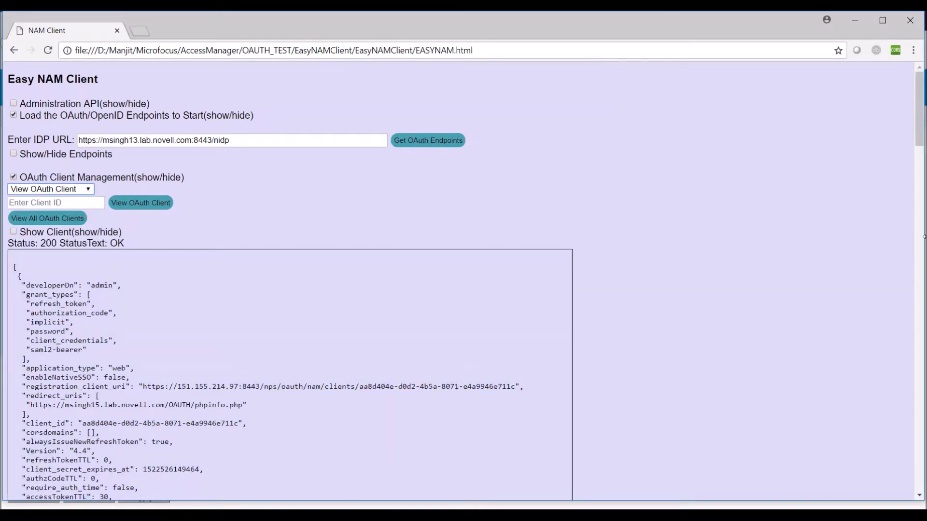
drag(918, 137, 918, 205)
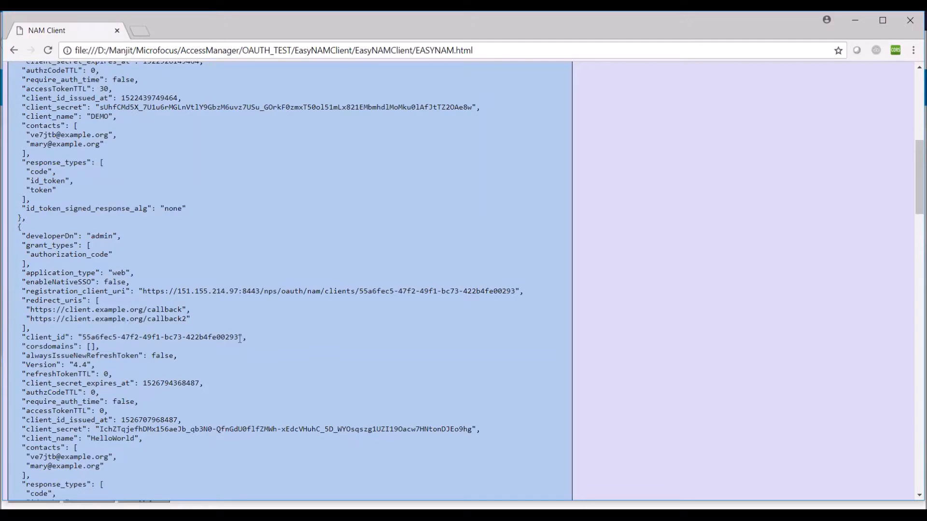
drag(239, 337, 82, 337)
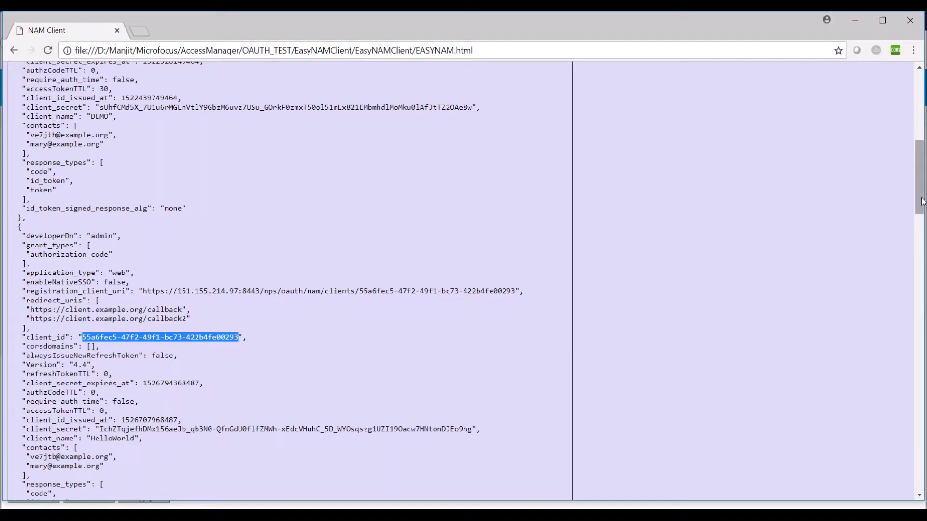
drag(922, 171, 921, 102)
click(77, 192)
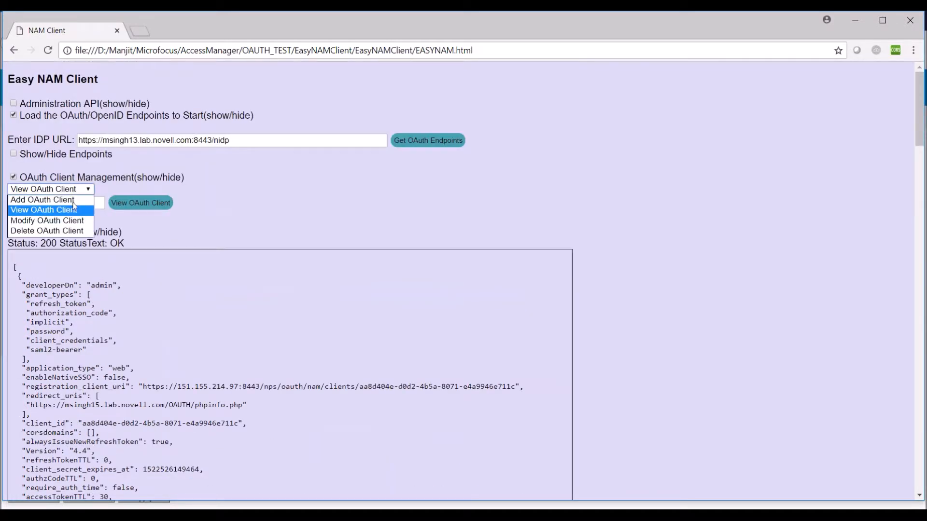
click(72, 221)
click(50, 202)
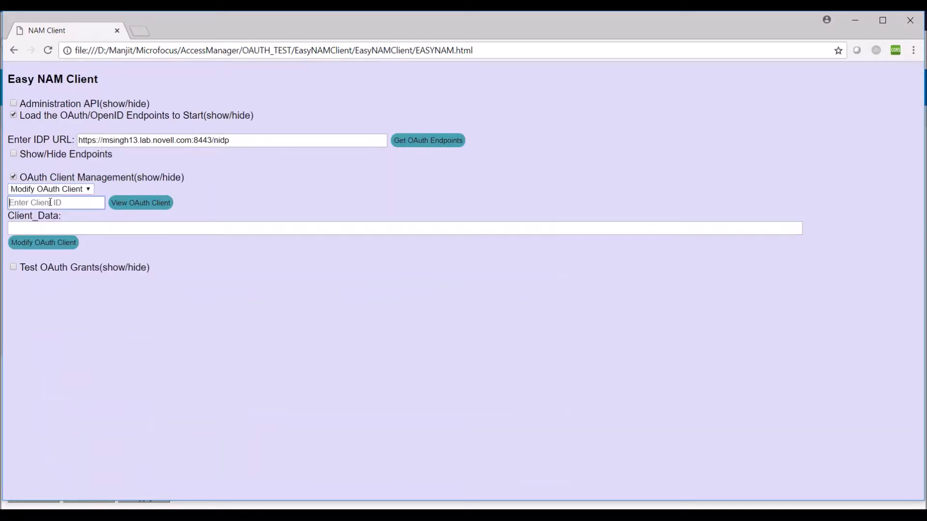
- Paste the HelloWorld client ID and load its current JSON into Client_Data
key(ctrl+v)
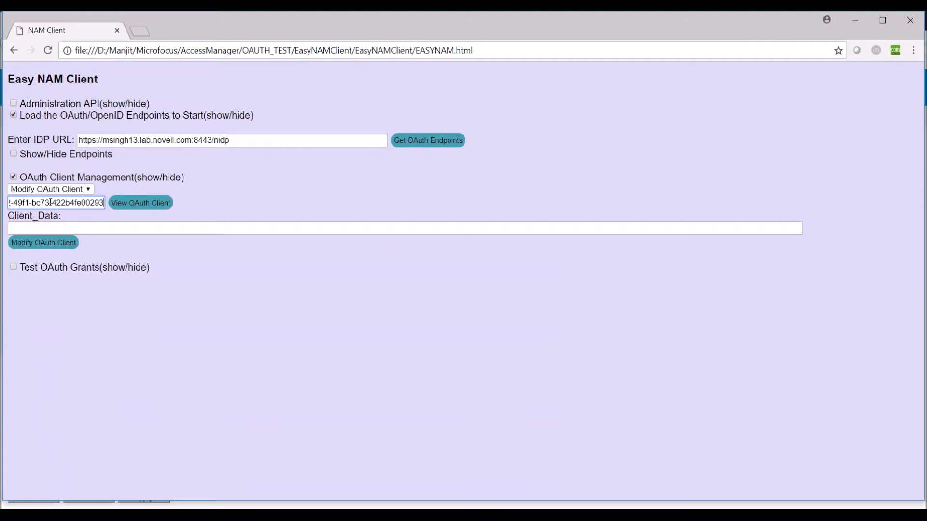
click(153, 205)
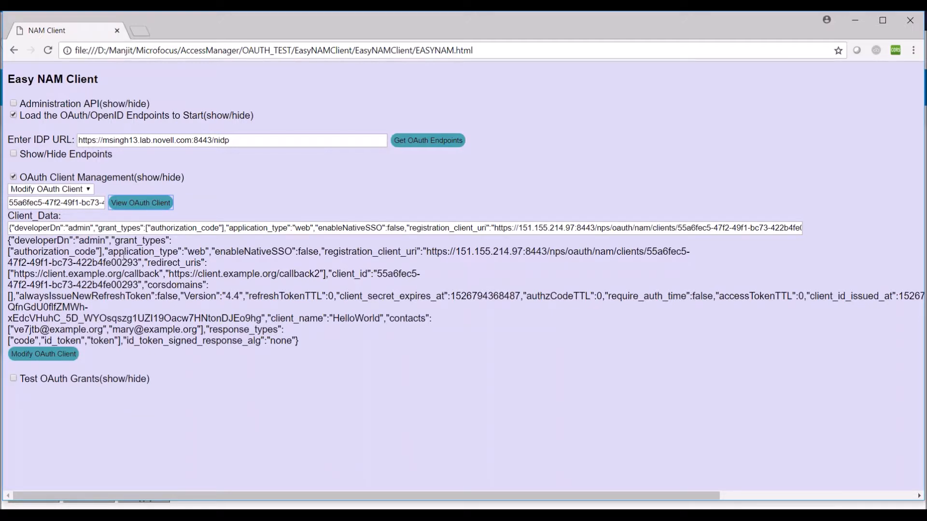
click(70, 227)
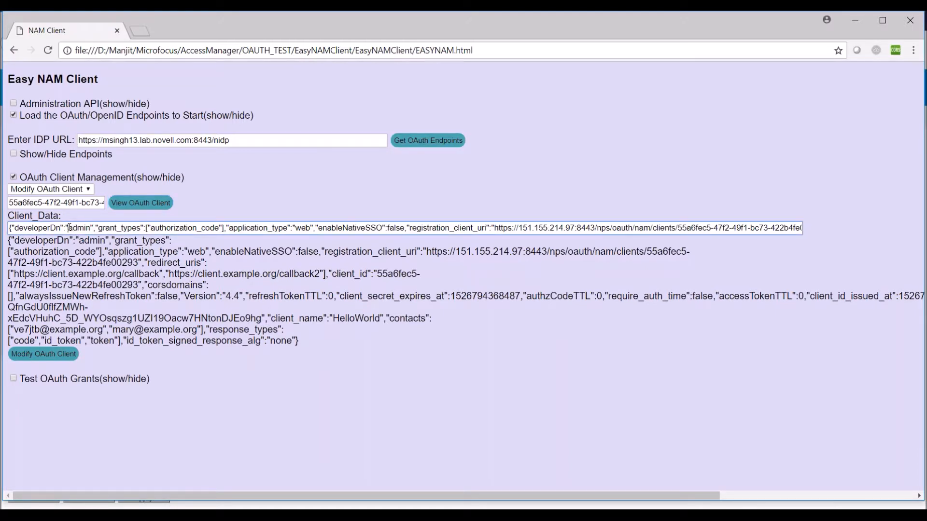
key(Right)
key(Right)
key(Right)
key(Right)
key(Right)
key(Right)
key(Right)
key(Right)
key(Right)
key(Right)
key(Right)
key(Right)
key(Right)
key(Right)
key(Right)
key(Right)
key(Right)
key(Right)
key(Right)
key(Right)
key(Right)
key(Right)
key(Right)
key(Right)
key(Right)
key(Right)
key(Right)
key(Right)
key(Right)
key(Right)
key(Right)
key(Right)
key(Right)
key(Right)
key(Right)
key(Right)
key(Right)
key(Right)
key(Right)
key(Right)
key(Right)
key(Right)
key(Right)
key(Right)
key(Right)
key(Right)
key(Right)
key(Right)
key(Right)
key(Right)
key(Right)
key(Right)
key(Right)
key(Right)
key(Right)
key(Right)
key(Right)
key(Right)
key(Right)
key(Right)
key(Right)
key(Right)
key(Right)
key(Right)
key(Right)
key(Right)
key(Right)
key(Right)
key(Right)
key(Right)
key(Right)
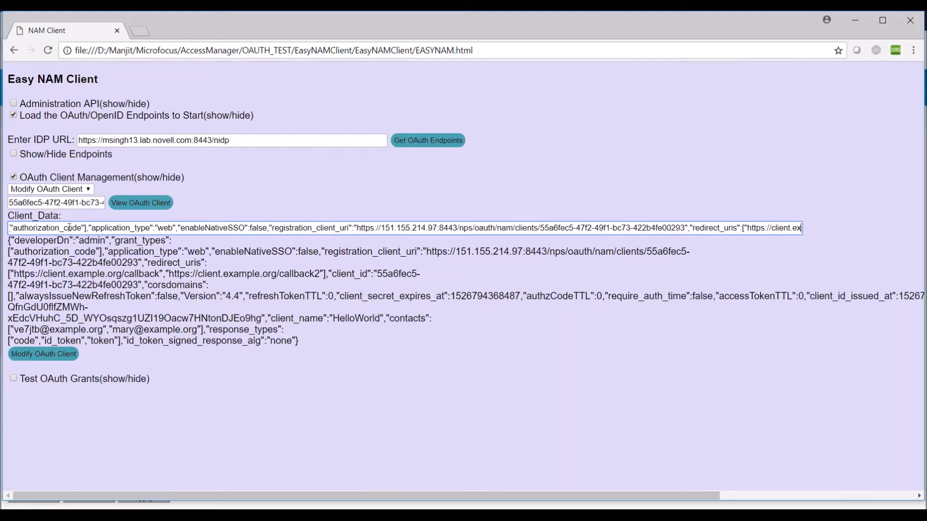
key(Right)
key(Right)
key(Right)
key(Right)
key(Right)
key(Right)
key(Right)
key(Right)
key(Right)
key(Right)
key(Right)
key(Right)
key(Right)
key(Right)
key(Right)
key(Right)
key(Right)
key(Right)
key(Right)
key(Right)
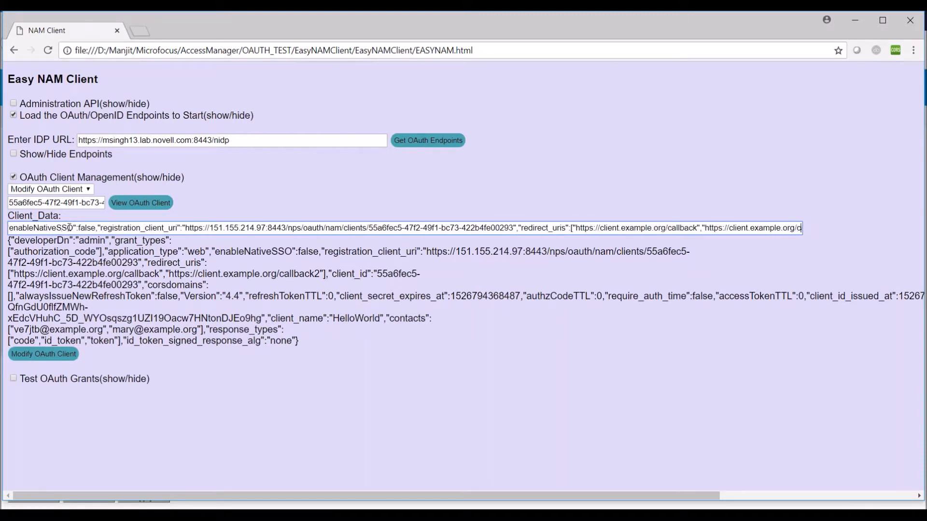
key(Right)
key(Right)
key(Right)
key(Right)
key(Right)
key(Right)
key(Right)
key(Right)
key(Right)
key(Right)
key(Right)
key(Right)
key(Right)
key(Right)
key(Right)
key(Right)
key(Right)
key(Right)
key(Right)
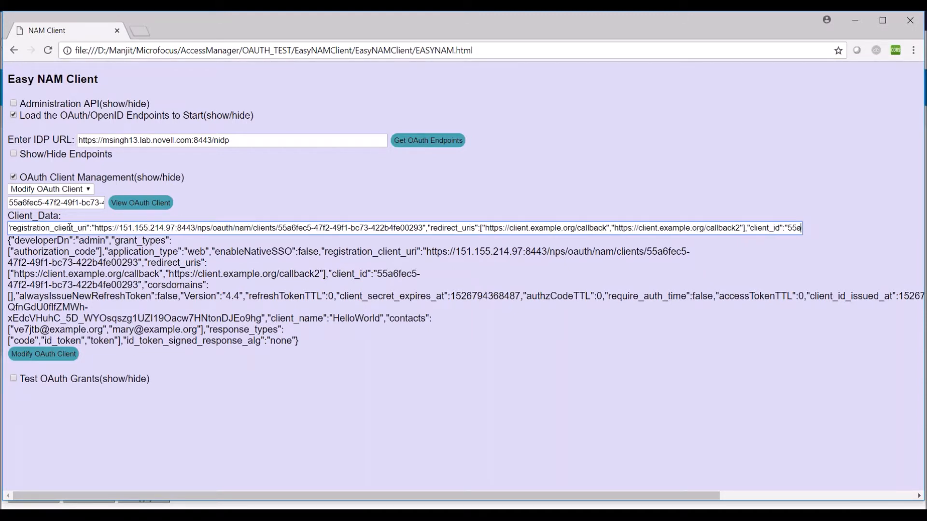
key(Left)
key(Left)
key(Left)
key(Left)
key(Left)
key(Left)
key(Left)
key(Left)
key(Left)
key(Left)
key(Left)
key(Left)
key(Left)
key(Left)
key(Left)
key(Left)
key(Left)
key(Left)
key(Left)
key(Left)
key(Left)
key(Left)
key(Left)
key(Left)
key(Left)
key(Left)
key(Left)
key(Left)
key(Left)
key(Left)
key(Left)
key(Left)
key(Left)
key(Left)
key(Left)
key(Left)
key(Left)
key(Left)
key(Left)
key(Left)
text(1)
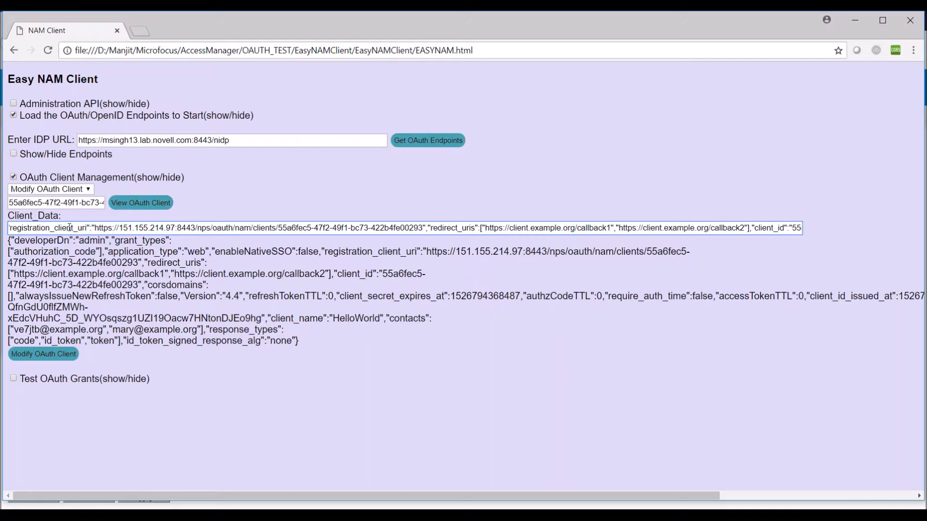
text(23)
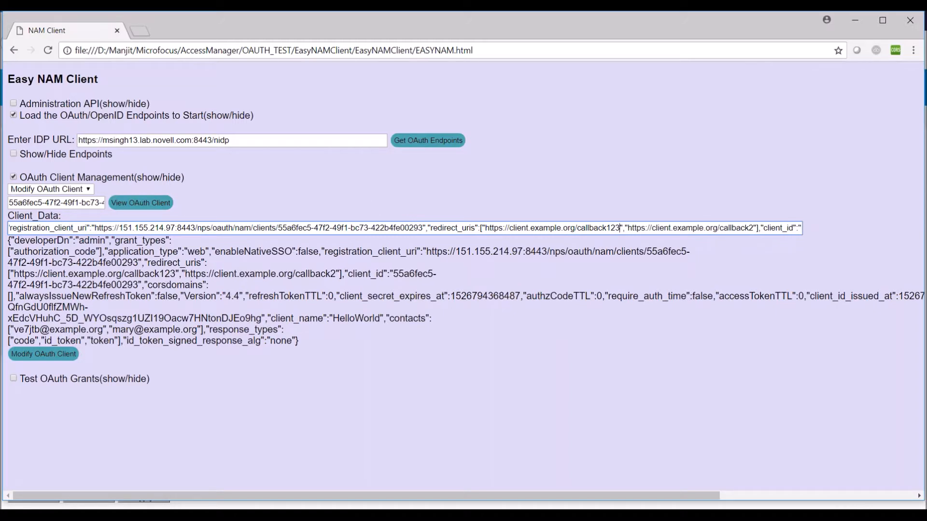
text(56)
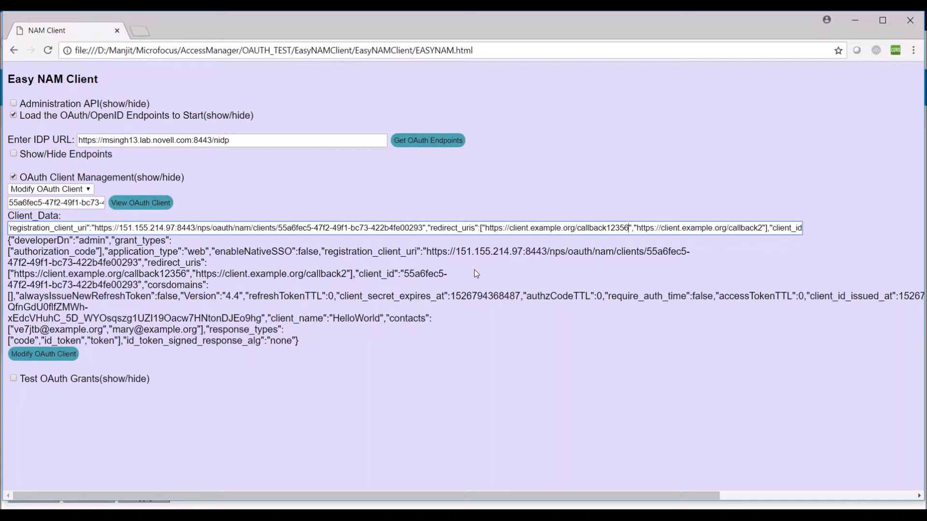
- Save the modified HelloWorld client and highlight callback12356 in the returned JSON
click(59, 361)
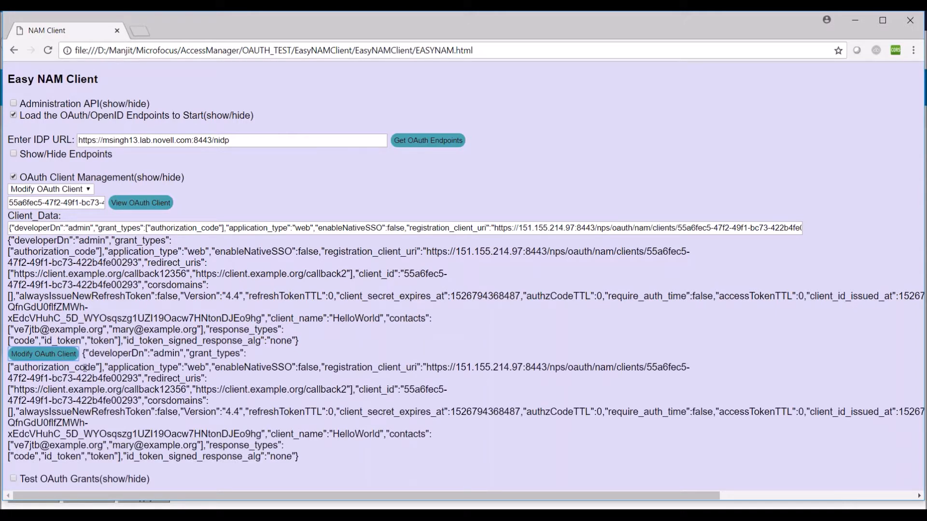
drag(82, 356, 292, 467)
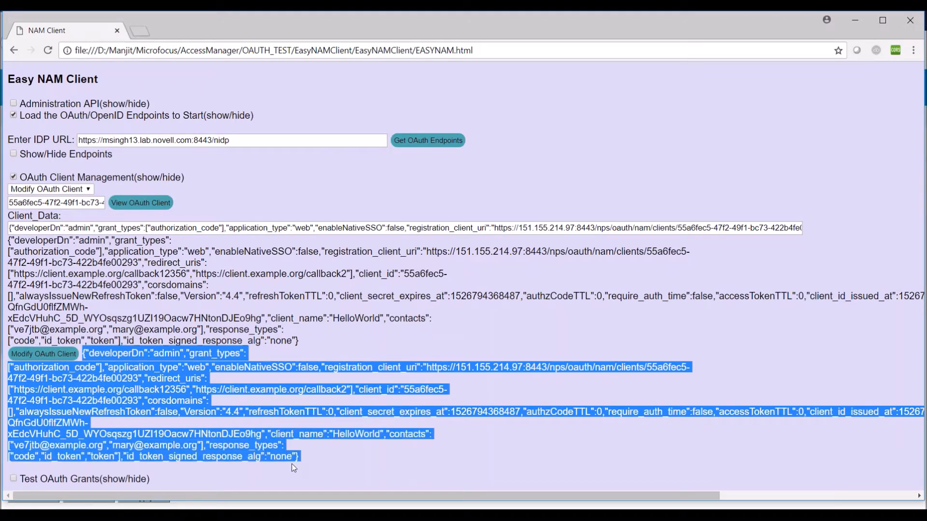
double_click(168, 389)
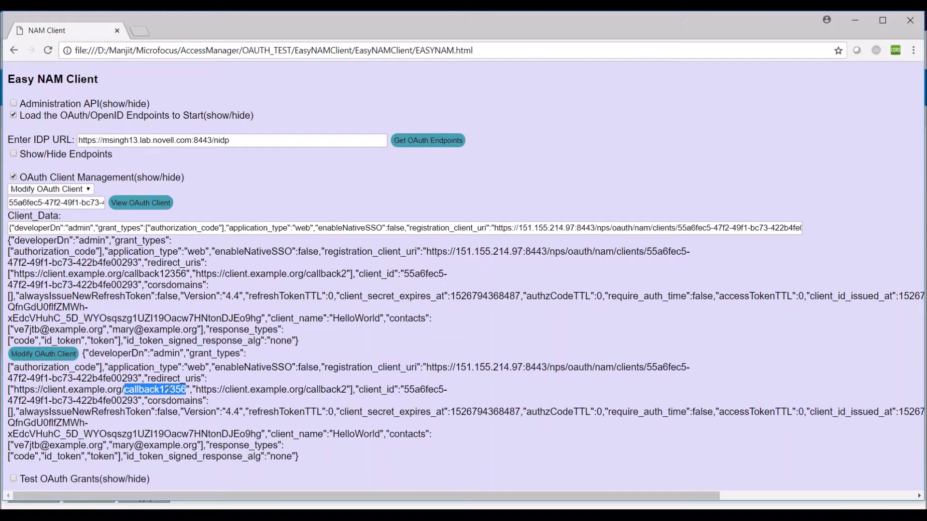
click(88, 190)
- View the HelloWorld client by its pasted ID, confirming callback12356 is stored as the first redirect URI
click(86, 211)
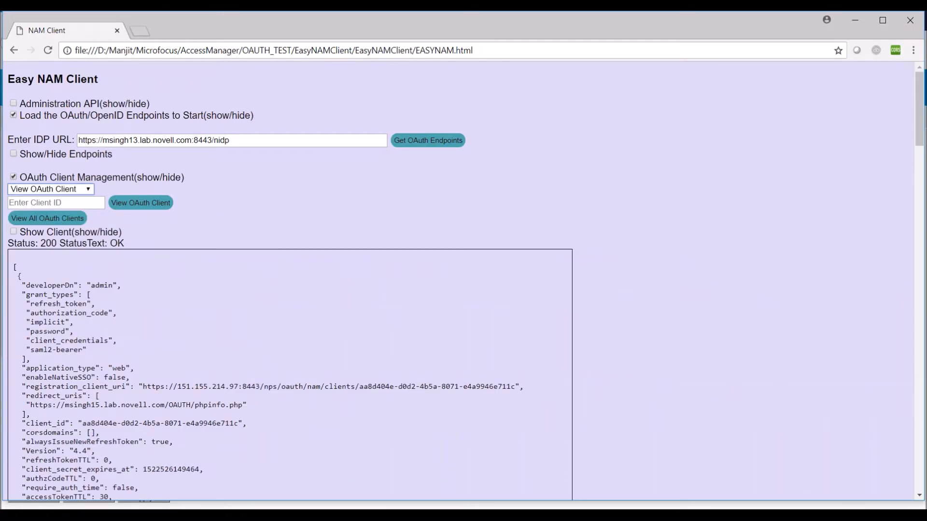
click(83, 204)
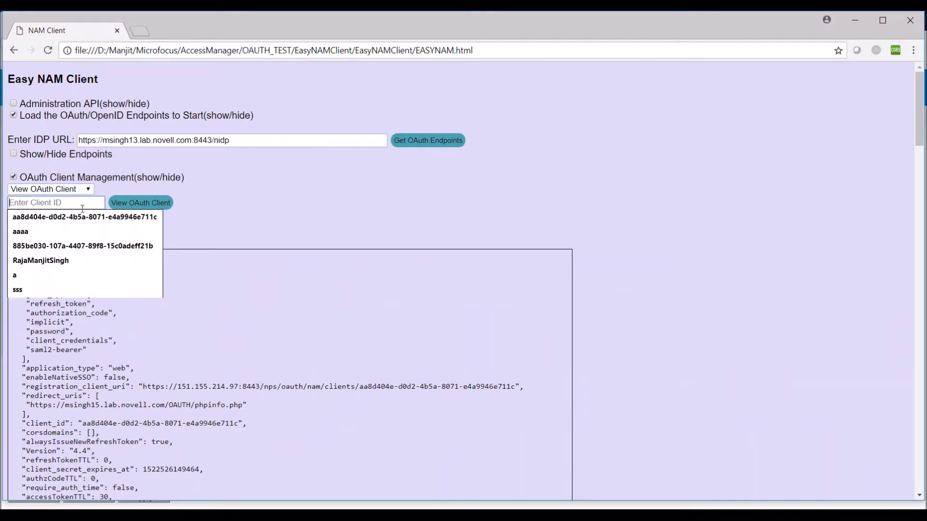
key(ctrl+v)
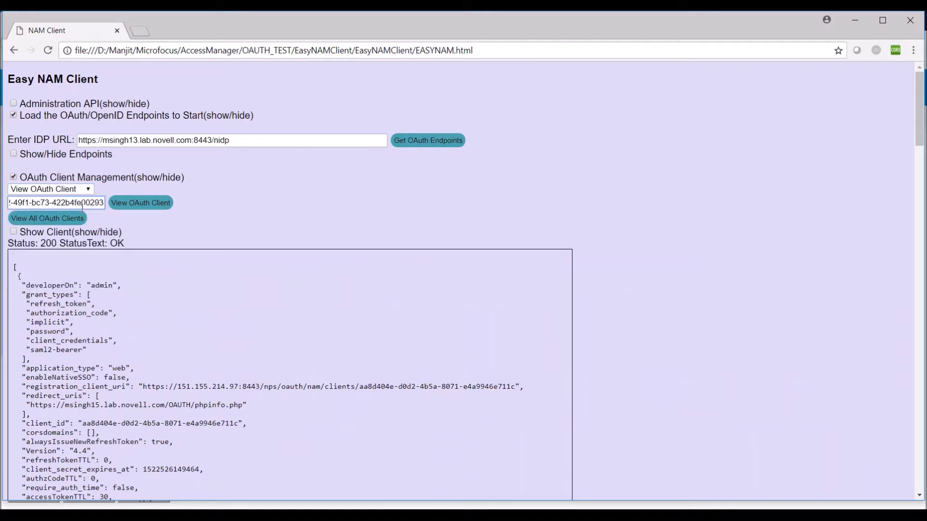
click(147, 207)
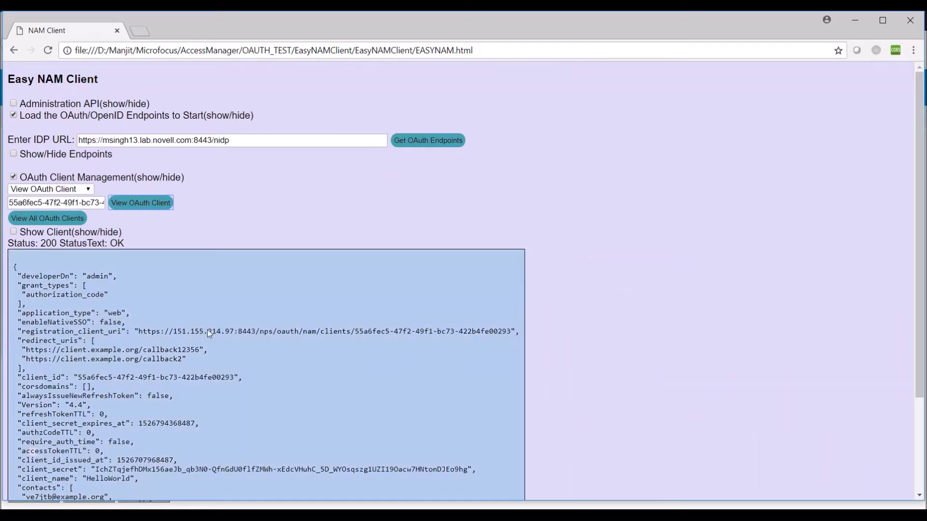
double_click(183, 351)
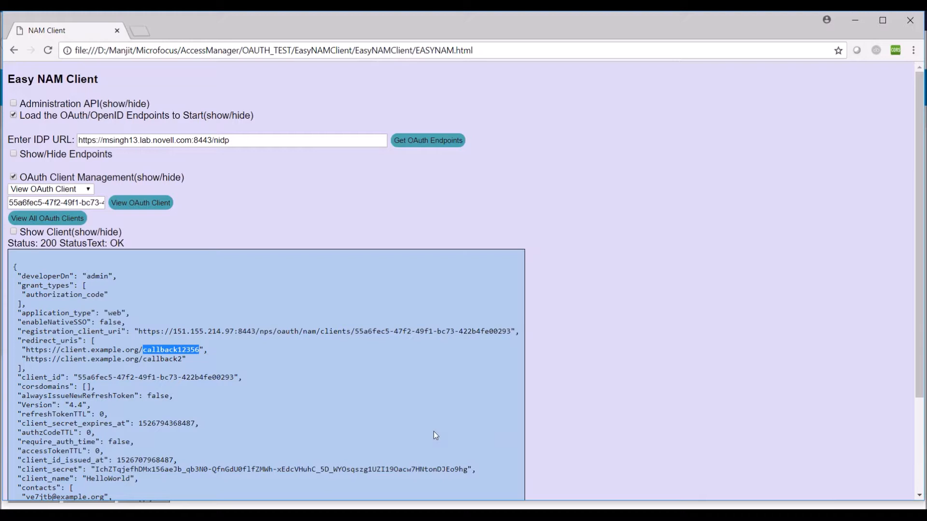
mouse_move(431, 516)
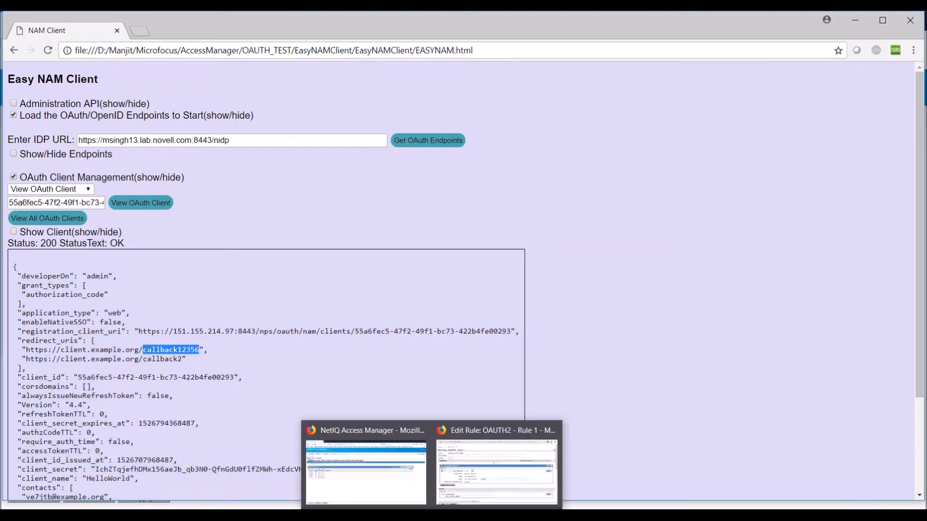
click(431, 515)
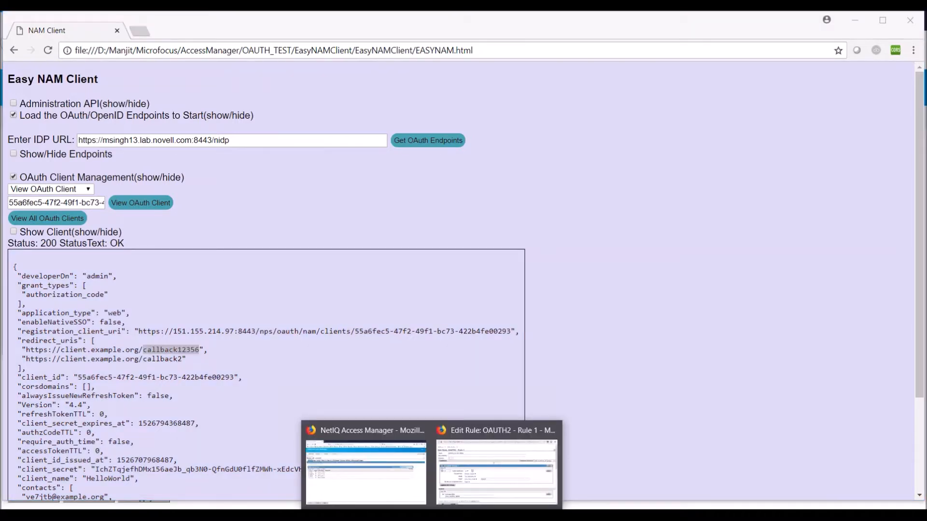
- Switch to NetIQ Access Manager and close the OAUTH2 rule editing window
click(387, 494)
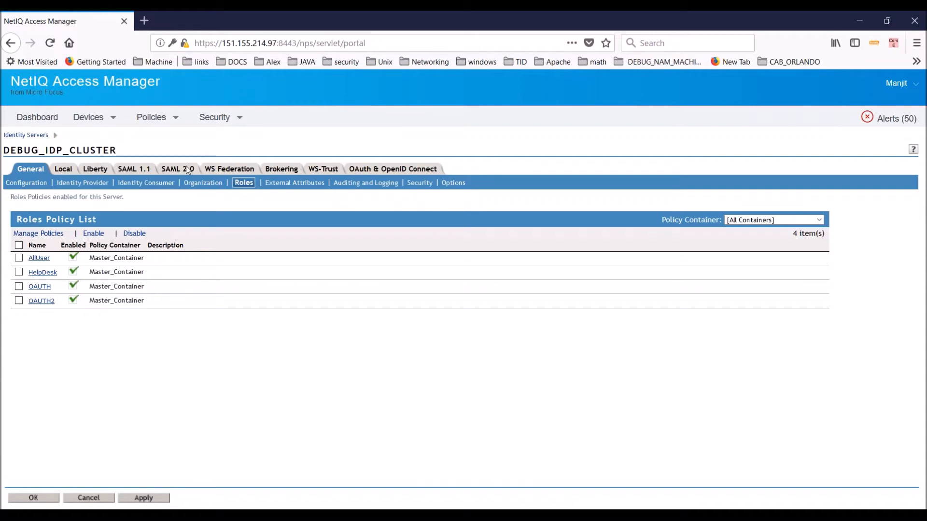
click(431, 516)
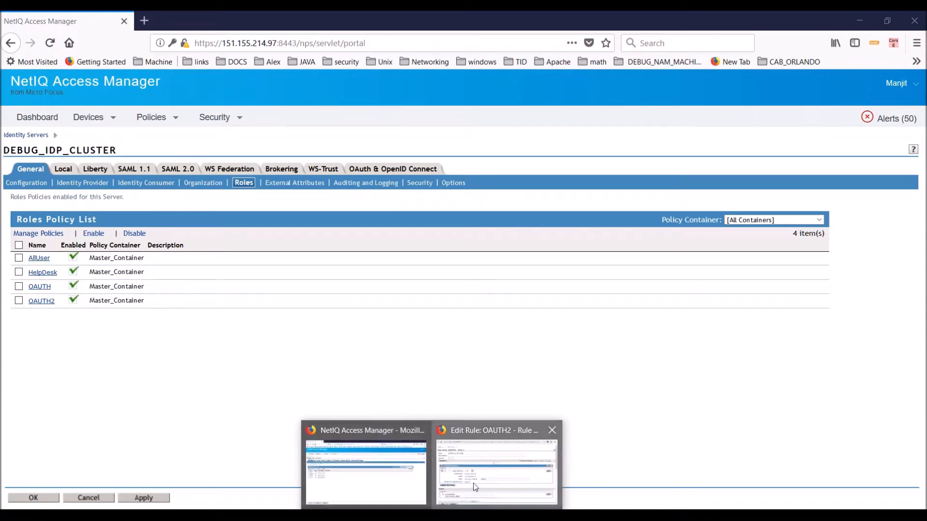
click(496, 475)
click(585, 19)
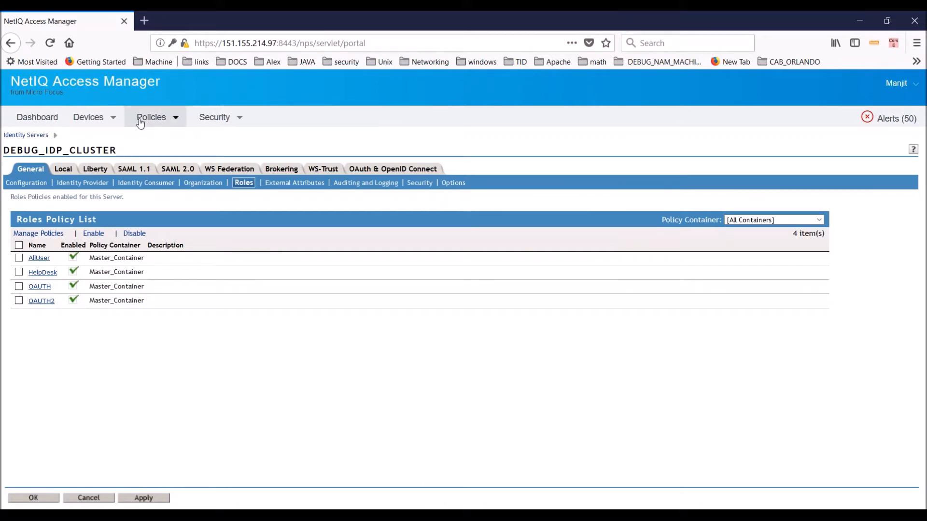
- Open DEBUG_IDP_CLUSTER's OAuth & OpenID Connect Client Applications list
click(91, 118)
mouse_move(101, 135)
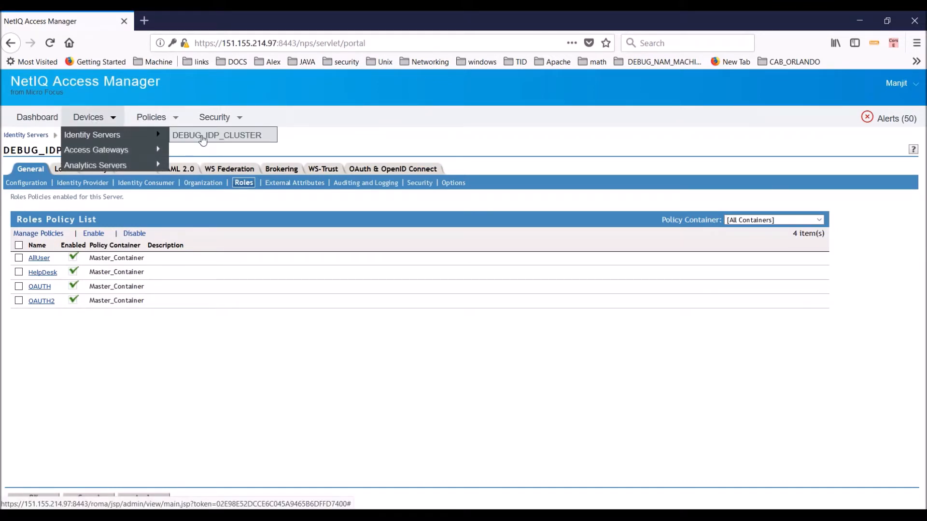
click(198, 137)
click(409, 170)
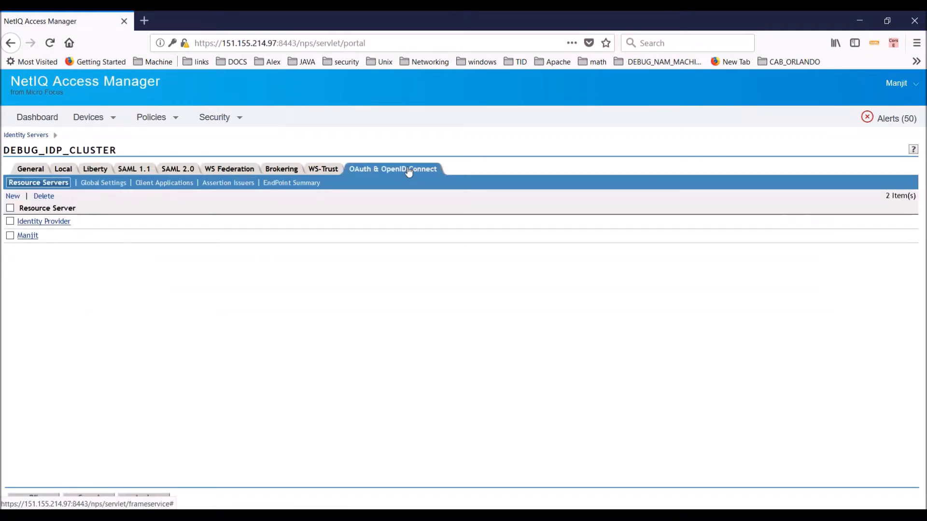
click(158, 184)
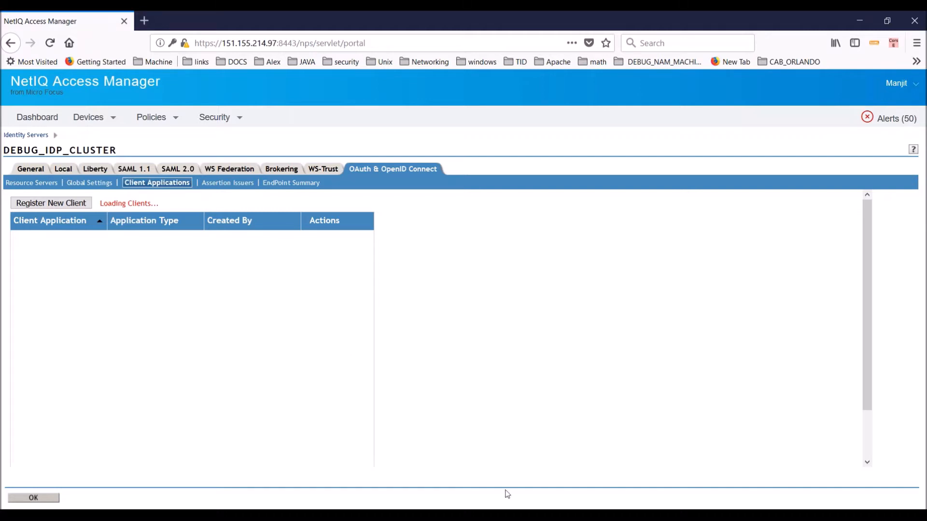
- Bring up EASYNAM.html in Visual Studio Code, then switch back toward the Easy NAM Client page
click(507, 514)
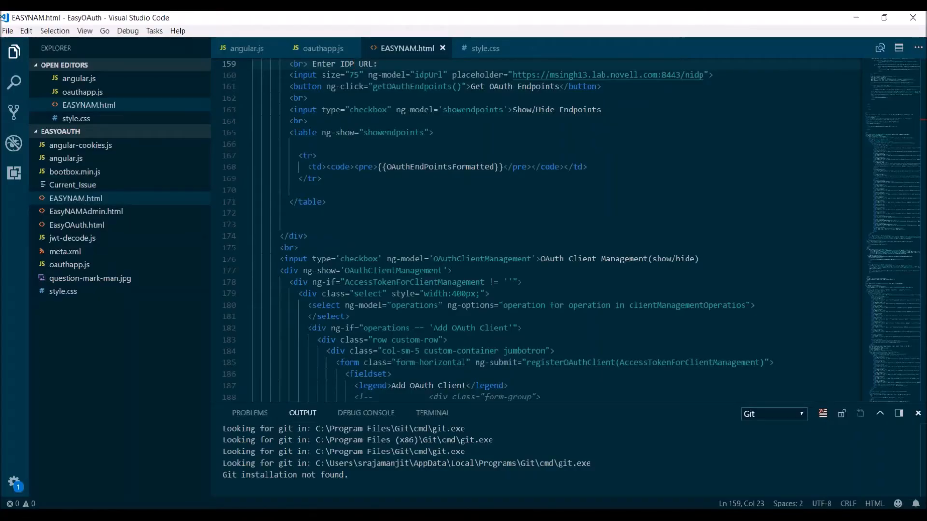
key(alt+Tab)
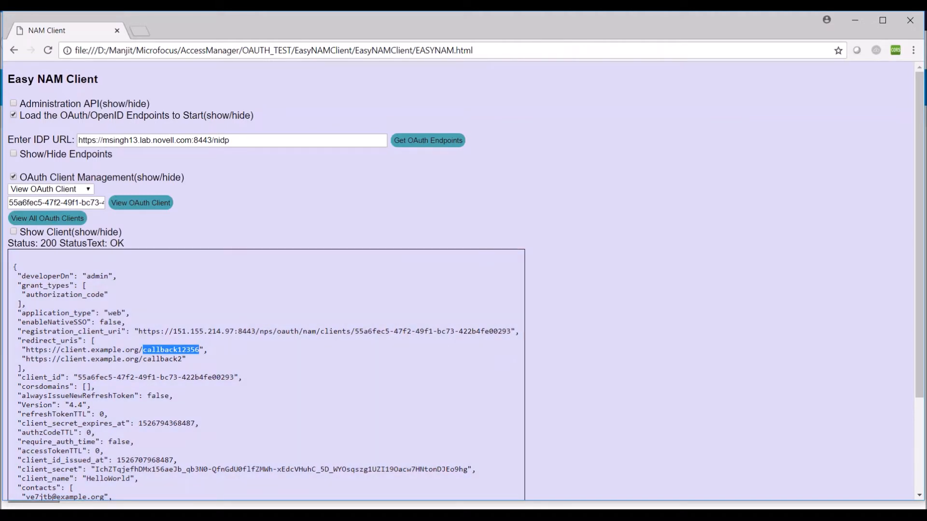
- Review and close the client_oauth_flow617 configuration in NetIQ Access Manager, then return to Easy NAM Client
click(351, 516)
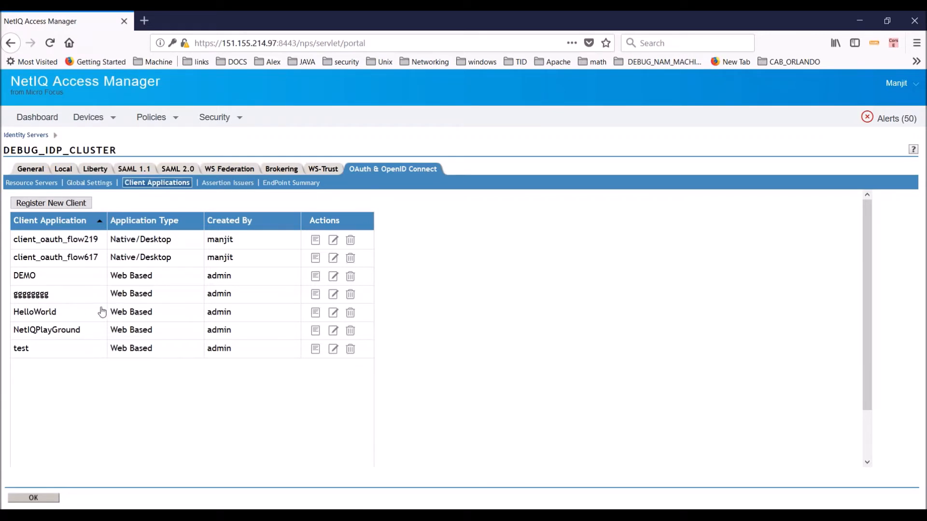
click(316, 259)
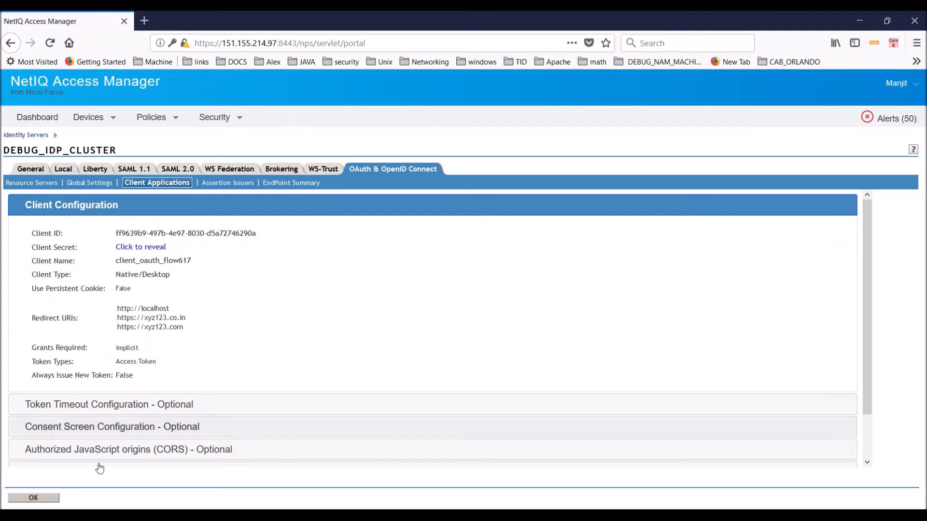
click(53, 503)
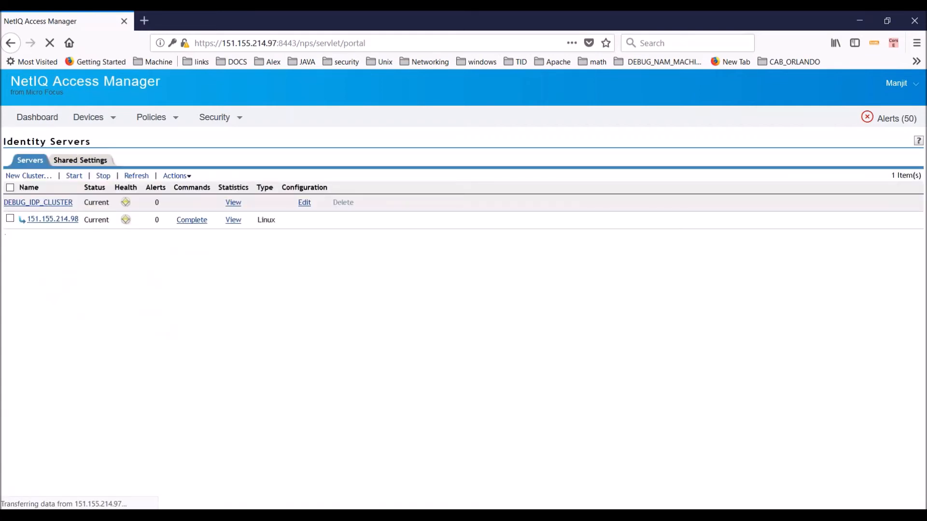
click(511, 516)
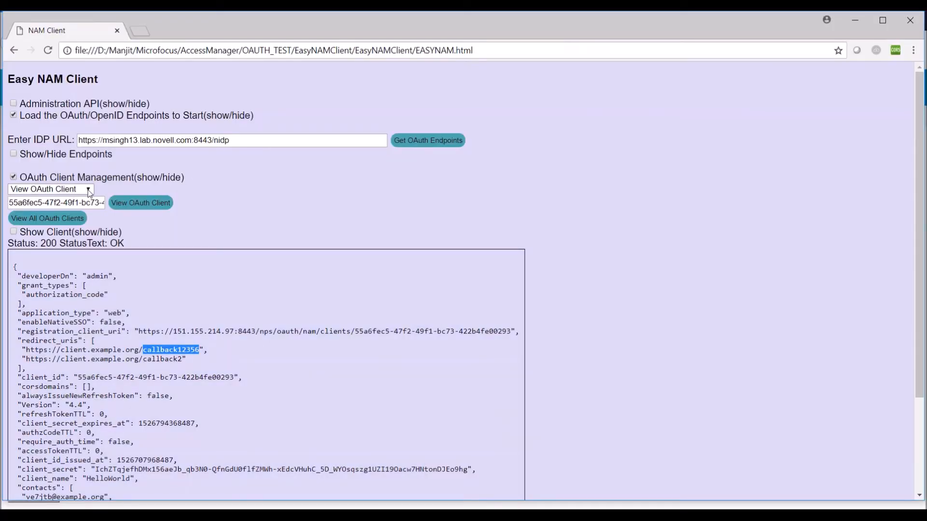
- Delete the HelloWorld client by its pasted ID, then resend the delete to get 401 invalid_client
click(88, 190)
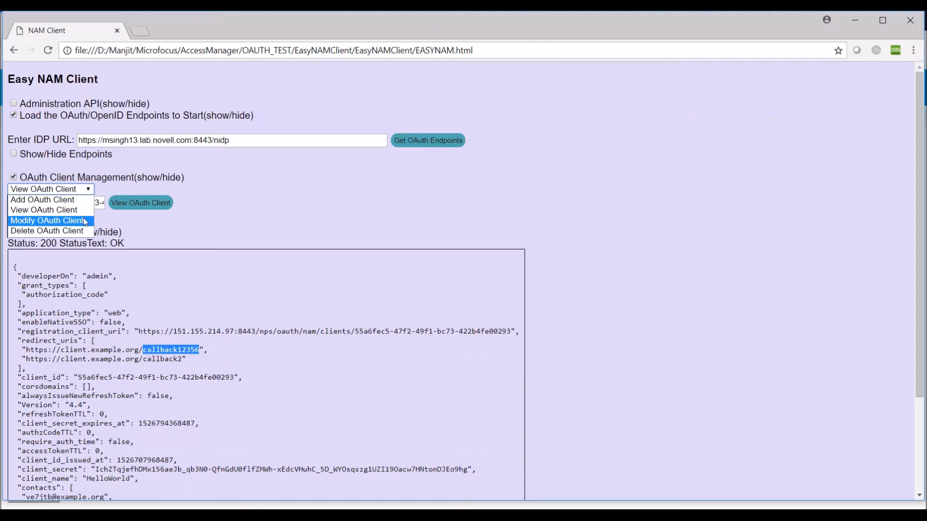
click(174, 227)
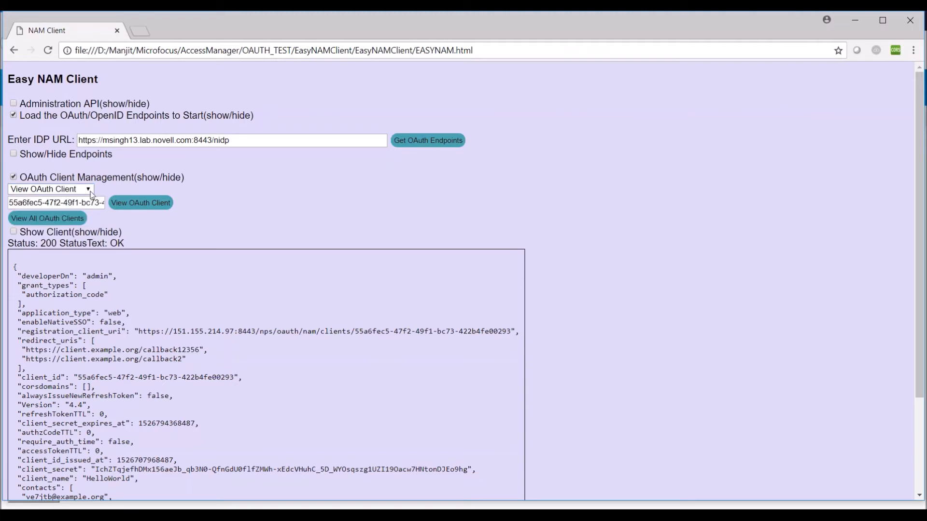
click(89, 190)
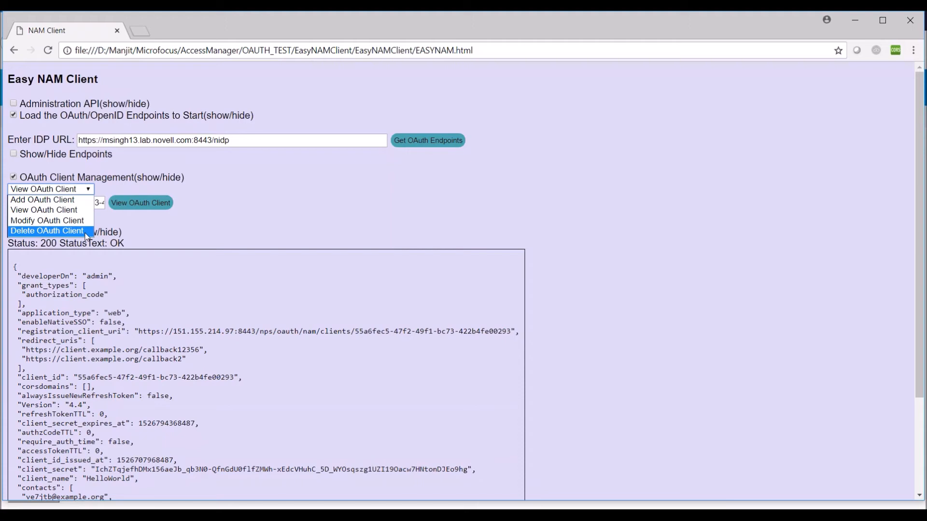
click(58, 231)
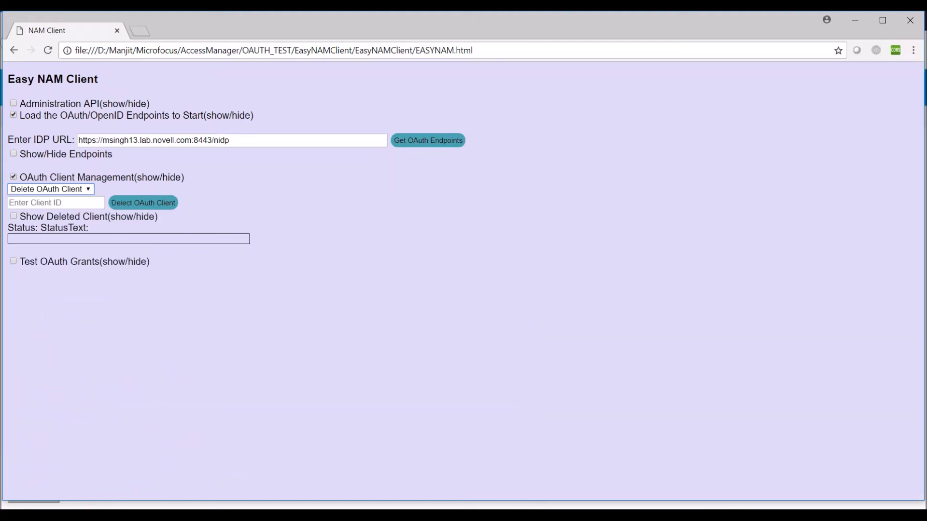
click(53, 203)
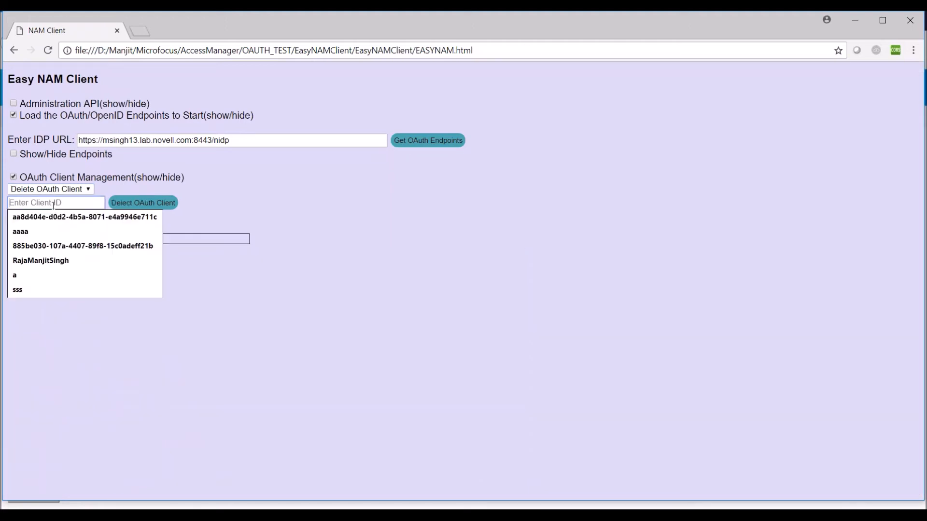
key(ctrl+v)
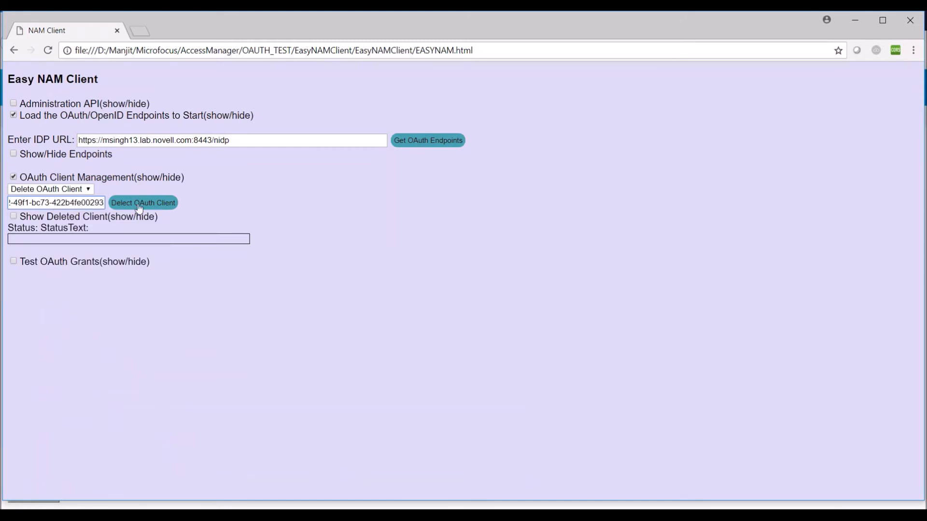
key(Home)
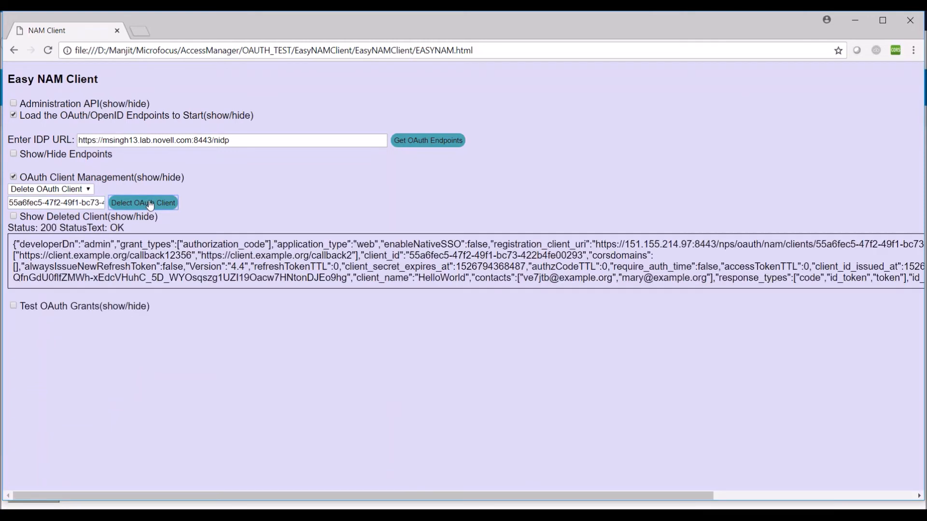
triple_click(348, 269)
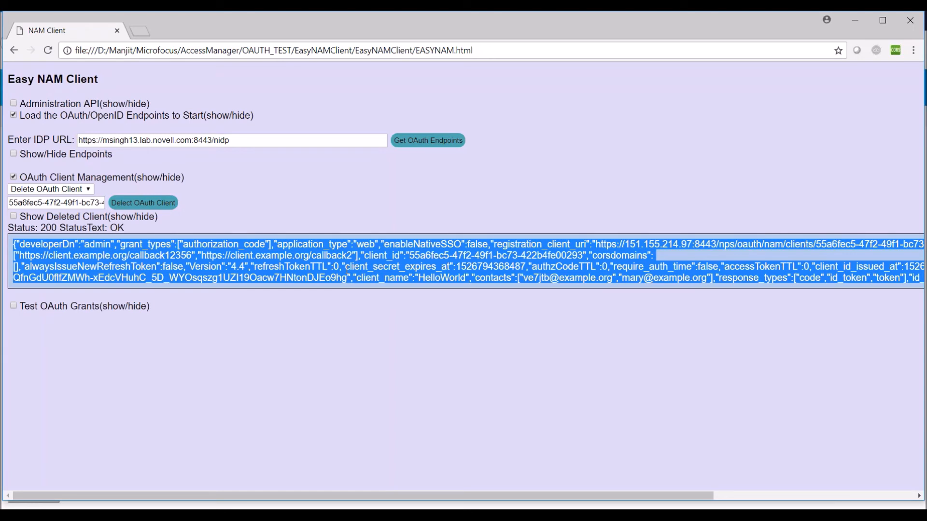
click(159, 209)
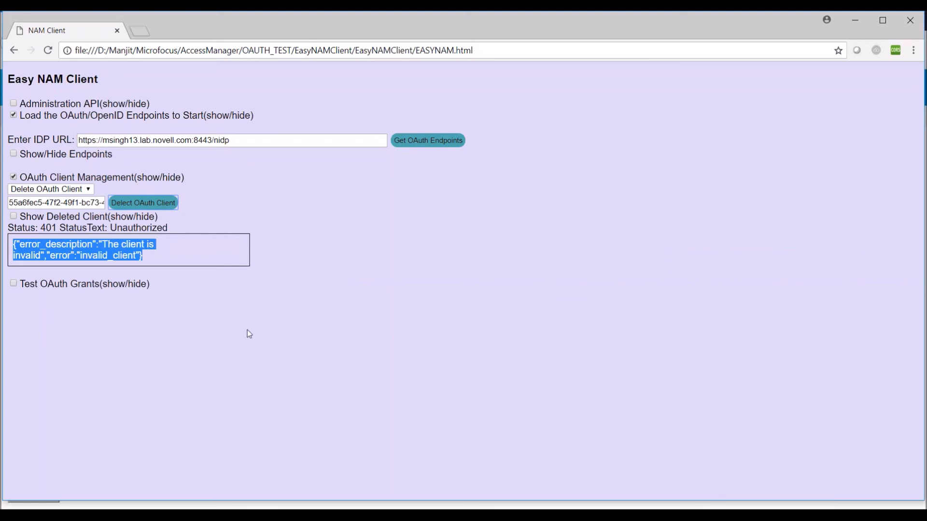
- Look up HelloWorld's client ID with View OAuth Client, receiving 401 Unauthorized invalid_client
click(86, 190)
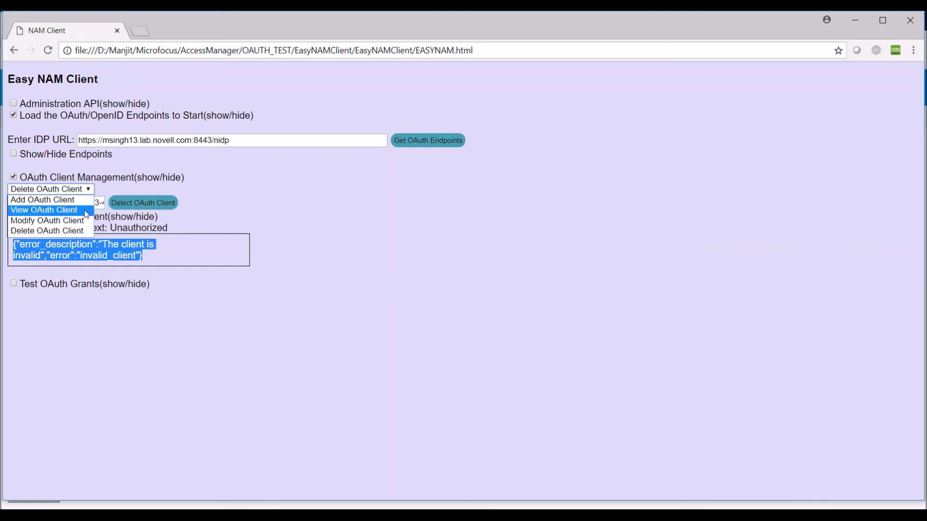
click(86, 213)
click(85, 202)
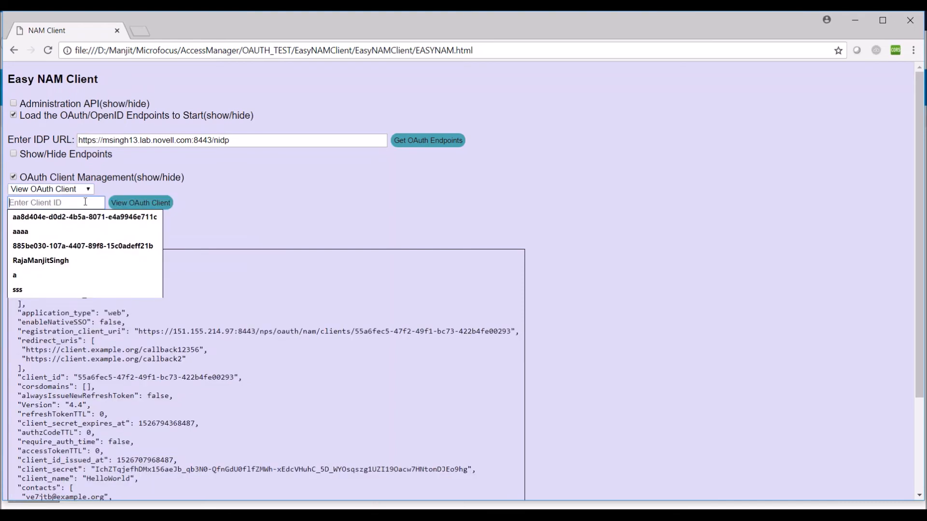
text(55a6fec5-47f2-49f1-bc73-422b4fe00293)
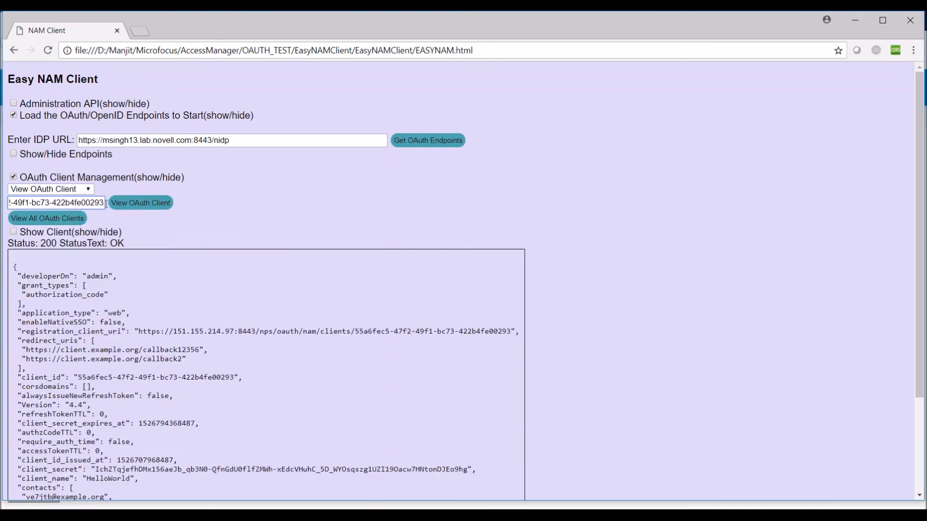
click(148, 207)
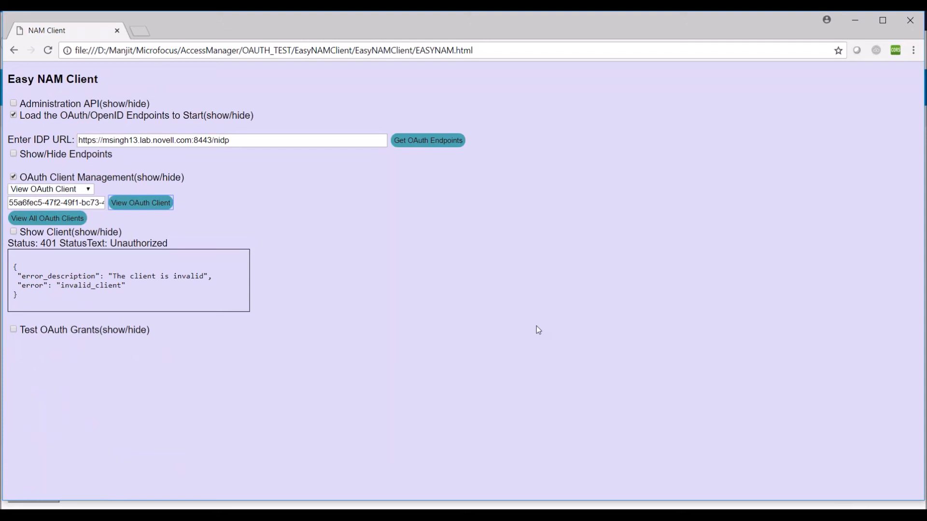
click(87, 189)
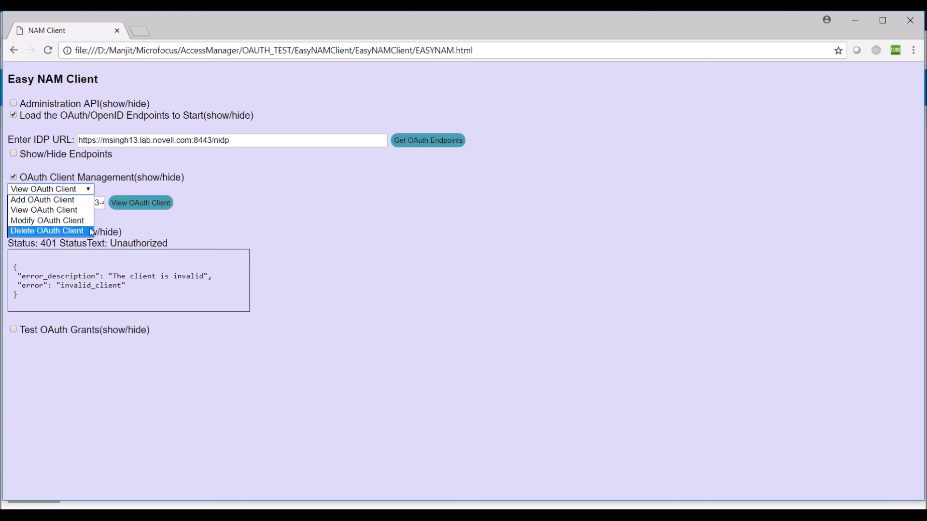
click(320, 246)
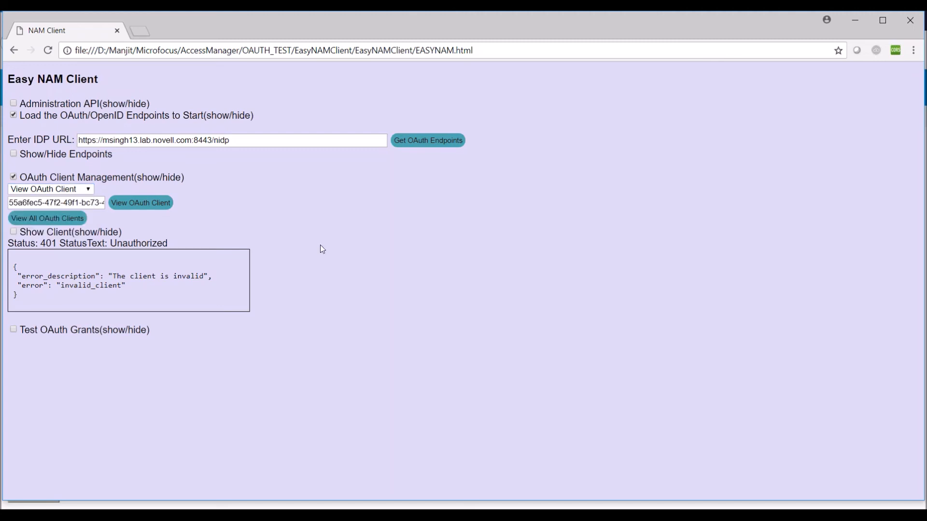